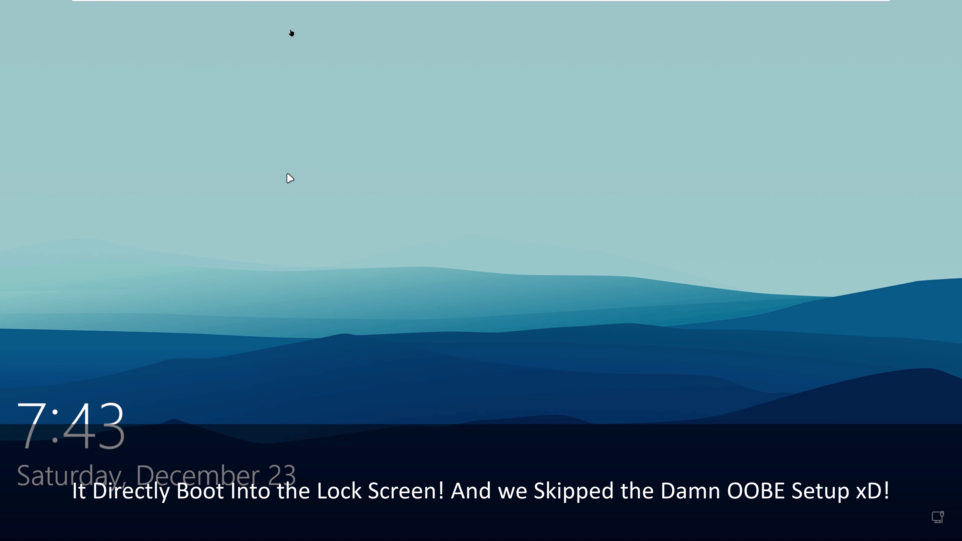
- Dismiss the lock screen of the Windows 10.5 virtual machine to reach the sign-in screen
mouse_move(178, 3)
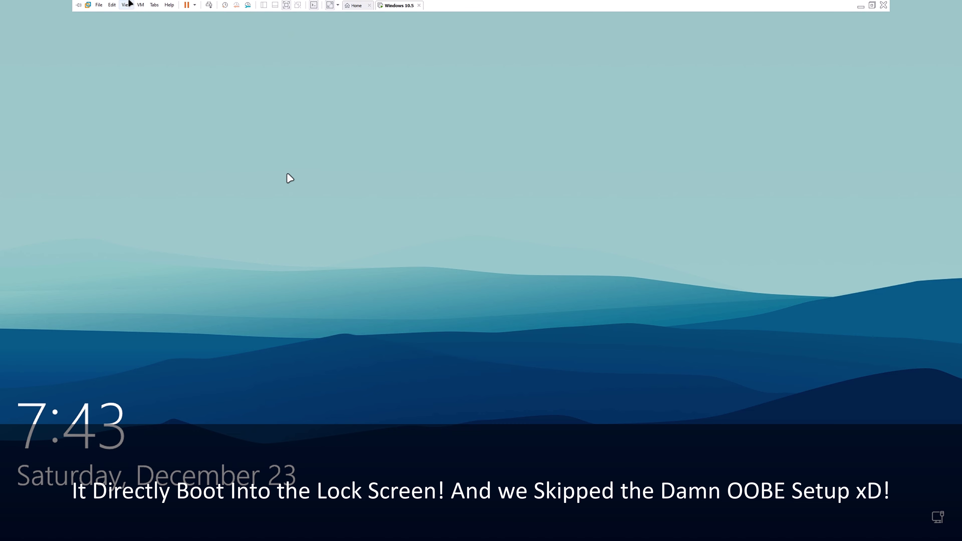
left_click(126, 5)
left_click(139, 23)
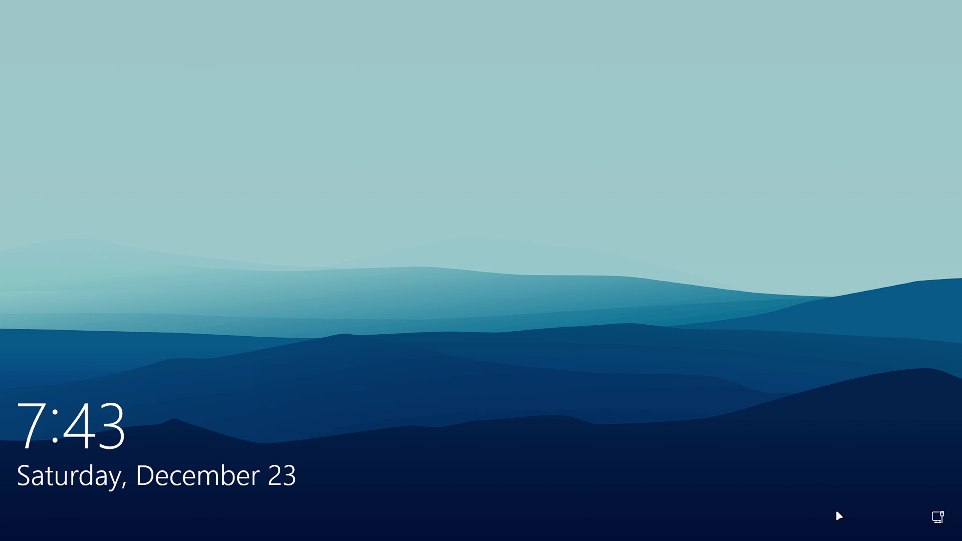
left_click(779, 289)
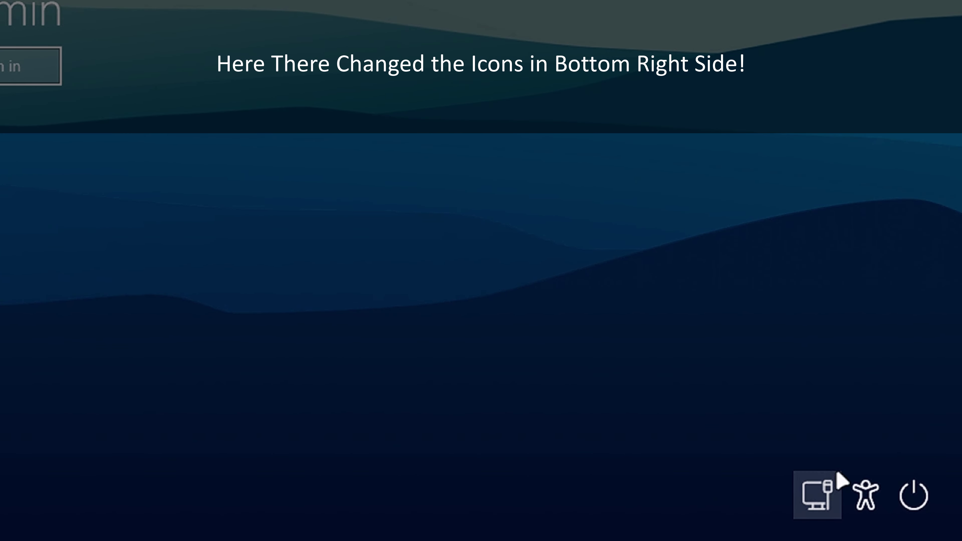
- Examine the network, accessibility and power options on the sign-in screen, closing each without changing anything
left_click(836, 475)
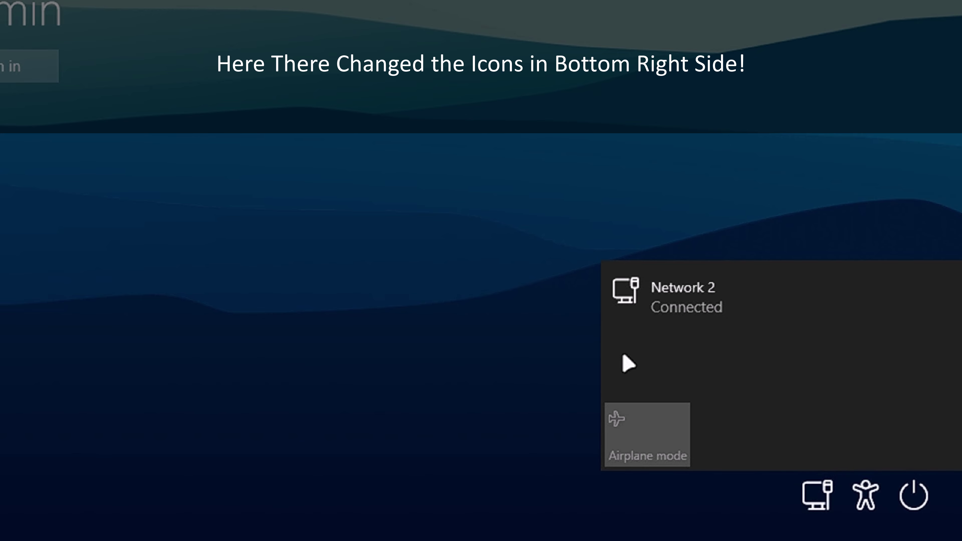
left_click(470, 393)
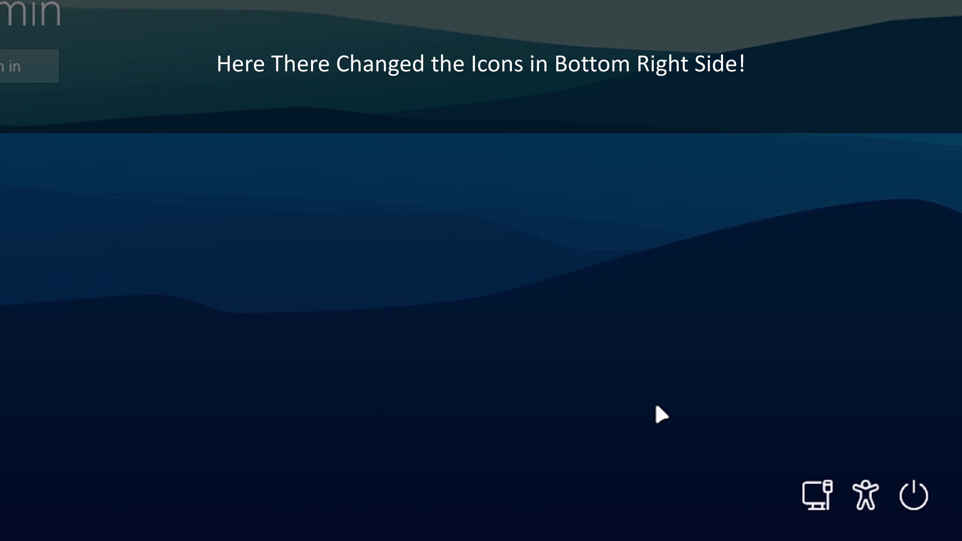
left_click(866, 500)
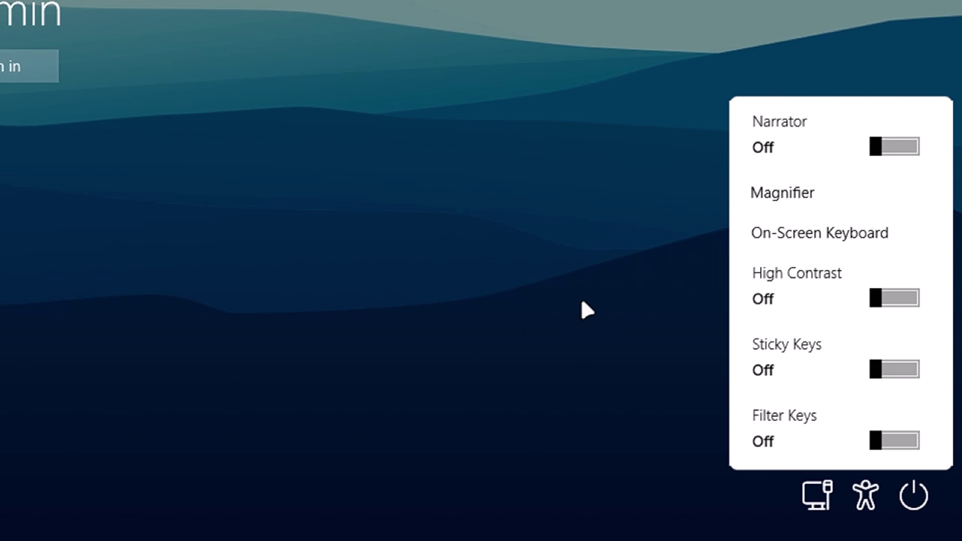
left_click(646, 293)
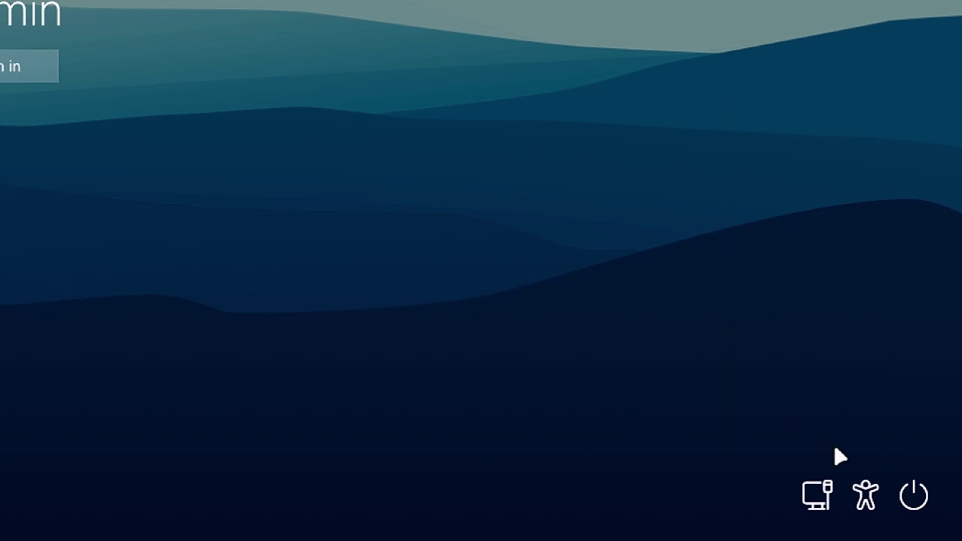
left_click(913, 496)
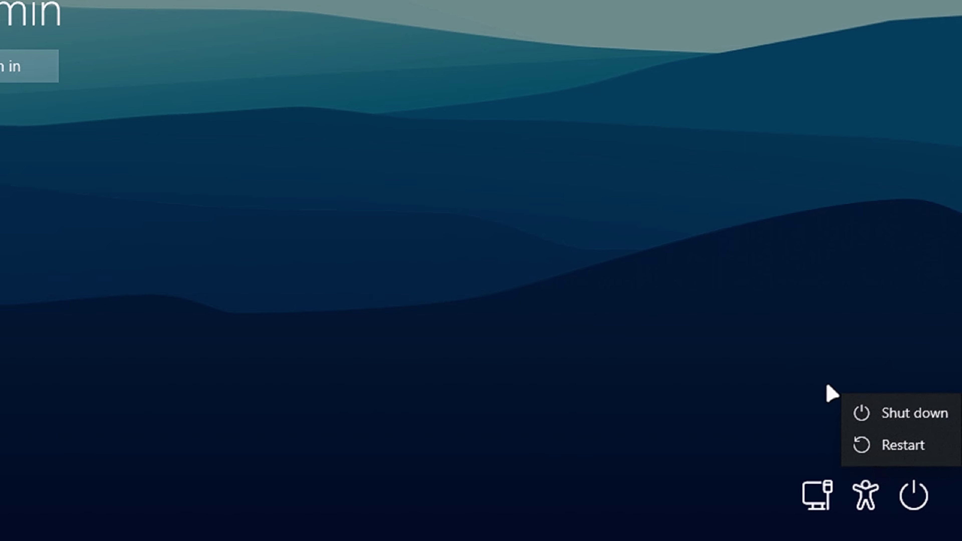
left_click(829, 393)
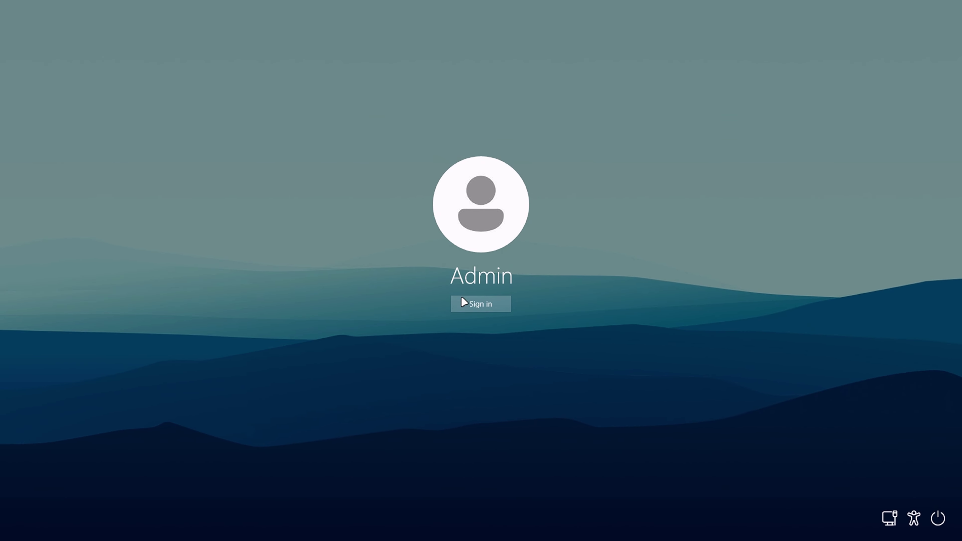
- Sign in to the Admin account and close the Settings window running on the desktop
left_click(465, 303)
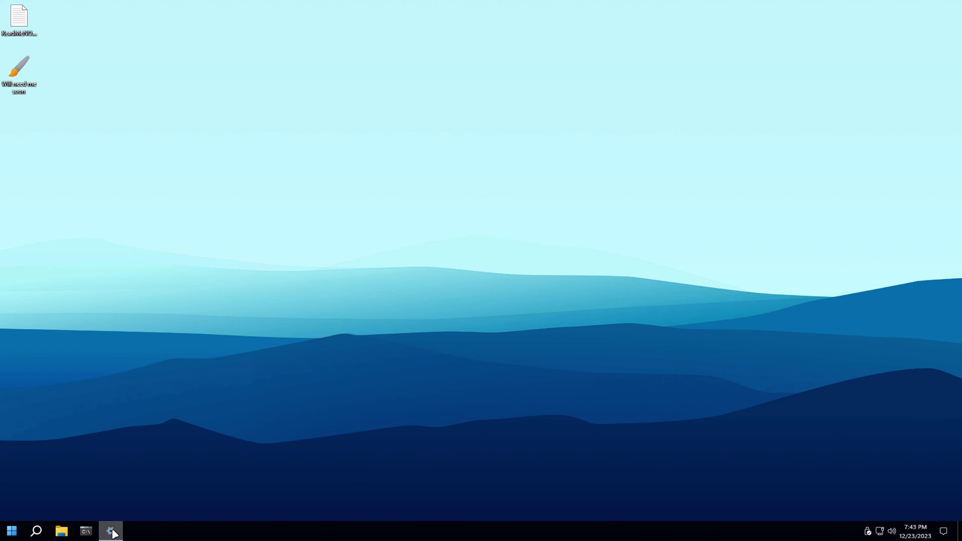
right_click(113, 517)
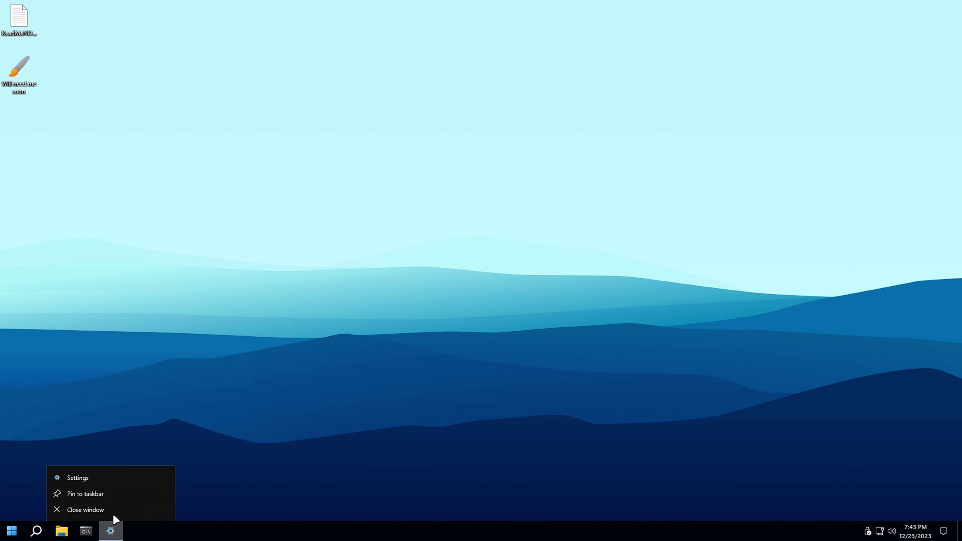
left_click(113, 508)
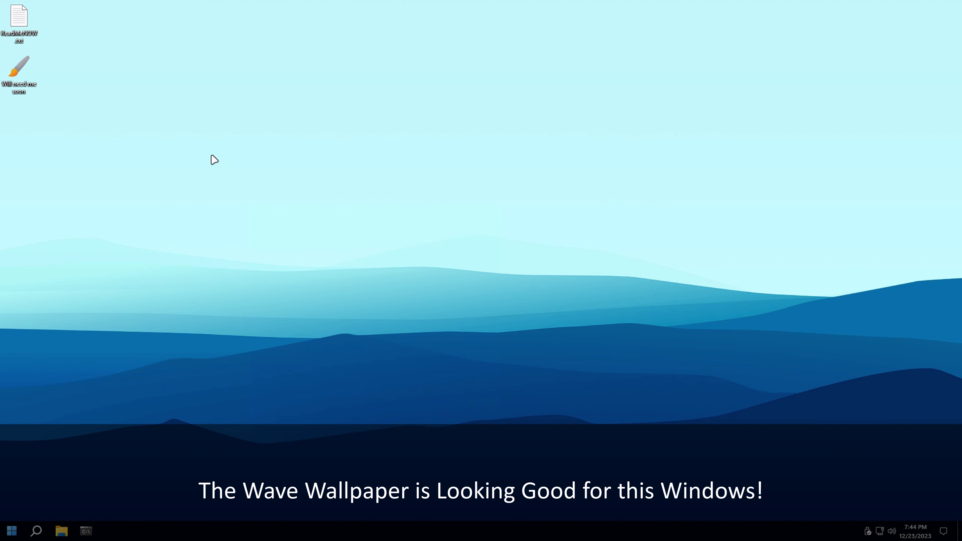
left_click_drag(213, 157, 506, 339)
left_click_drag(630, 451, 422, 252)
- Open the Activate Windows LTSC folder inside the desktop folder "Will need me soon"
left_click(11, 76)
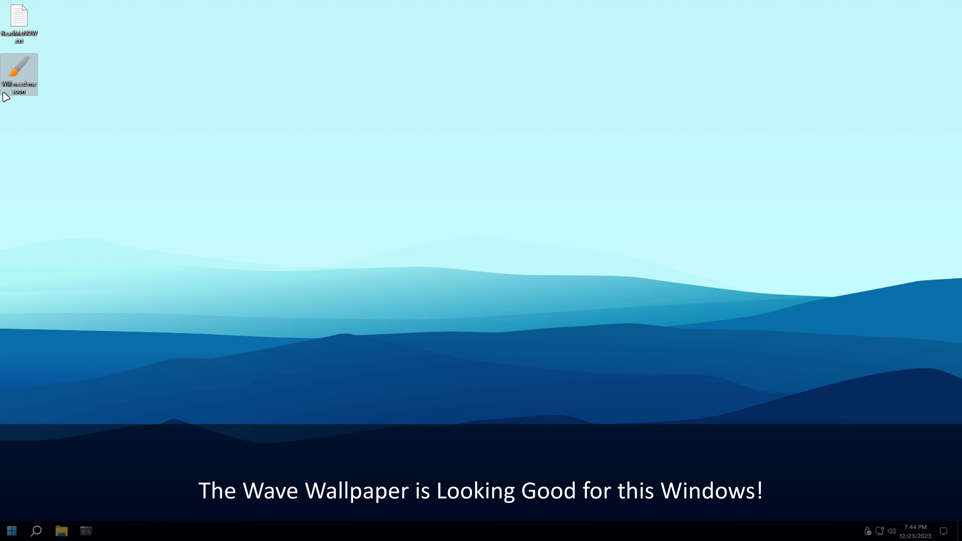
double_click(9, 71)
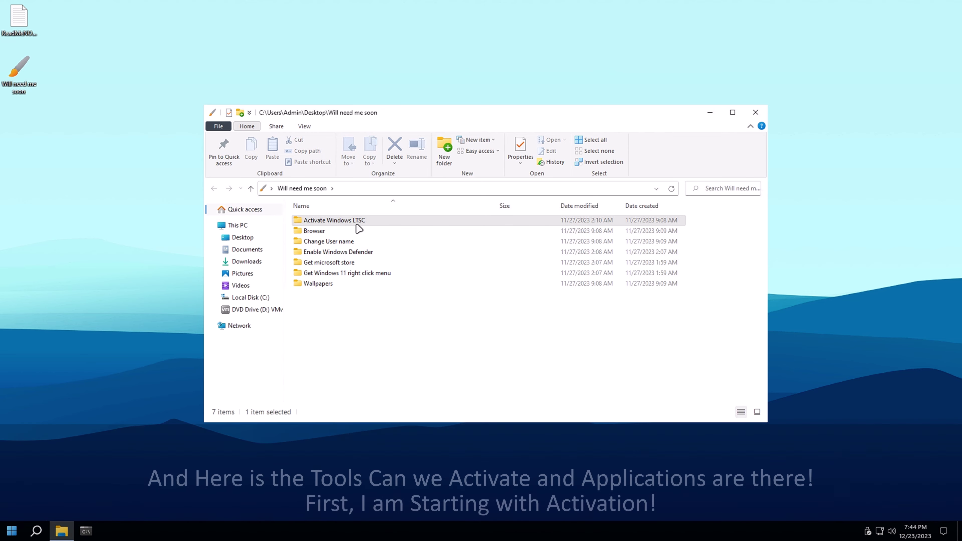
double_click(356, 222)
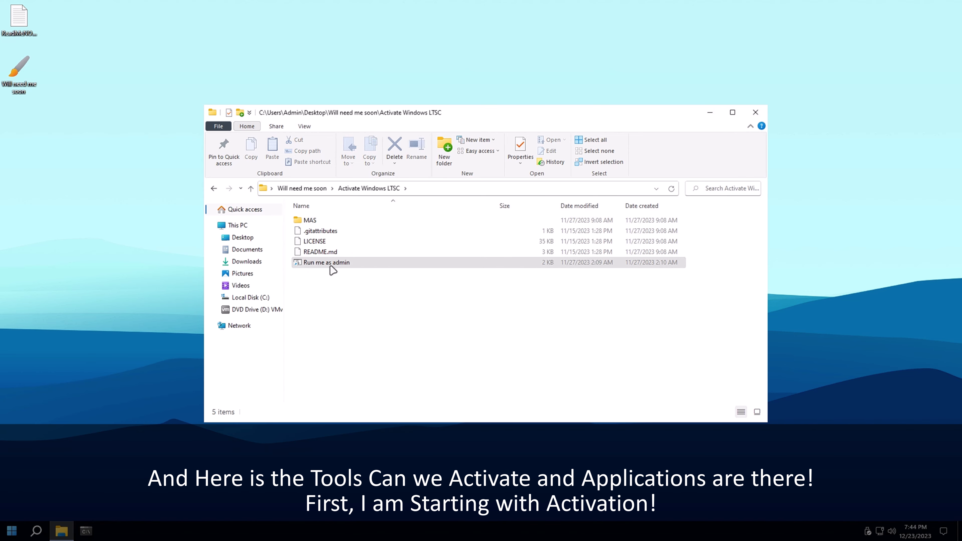
- Run the "Run me as admin" script as administrator and allow it to make changes to the device
left_click(329, 266)
right_click(328, 266)
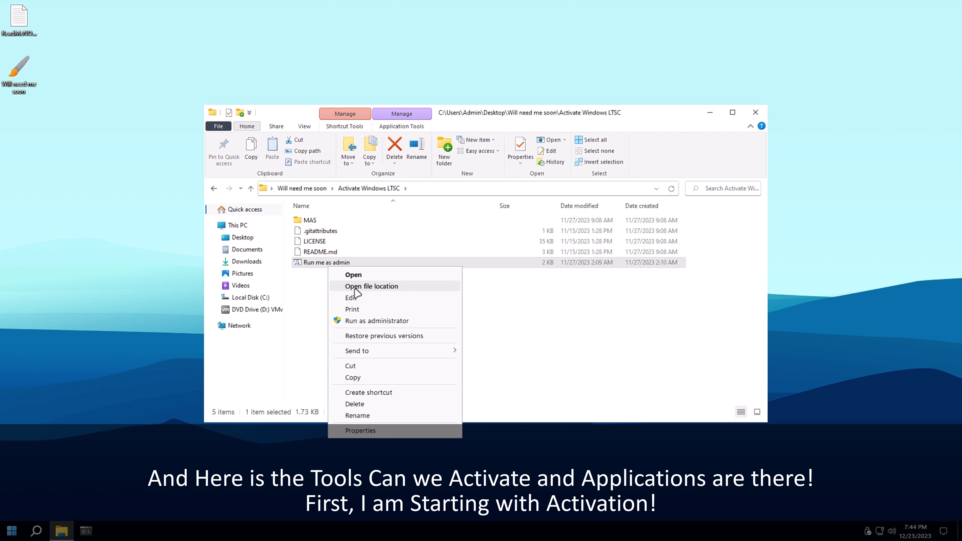
left_click(356, 321)
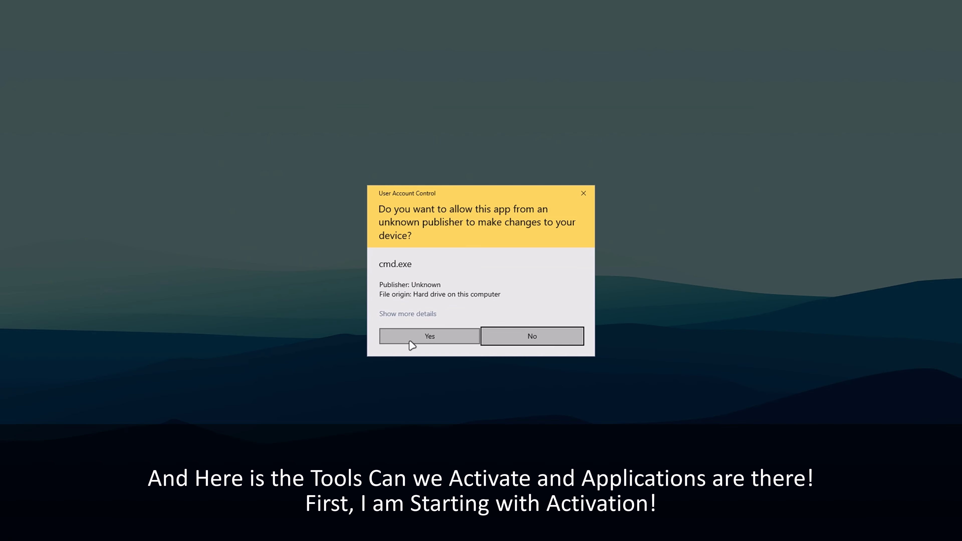
left_click(408, 341)
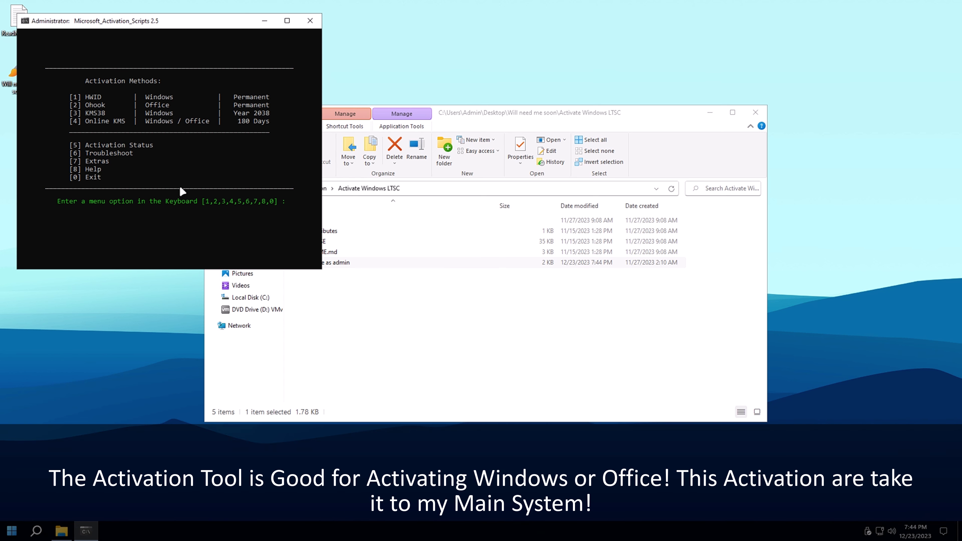
- Choose the HWID activation method for Windows in the activation script, and exit the script
key("1")
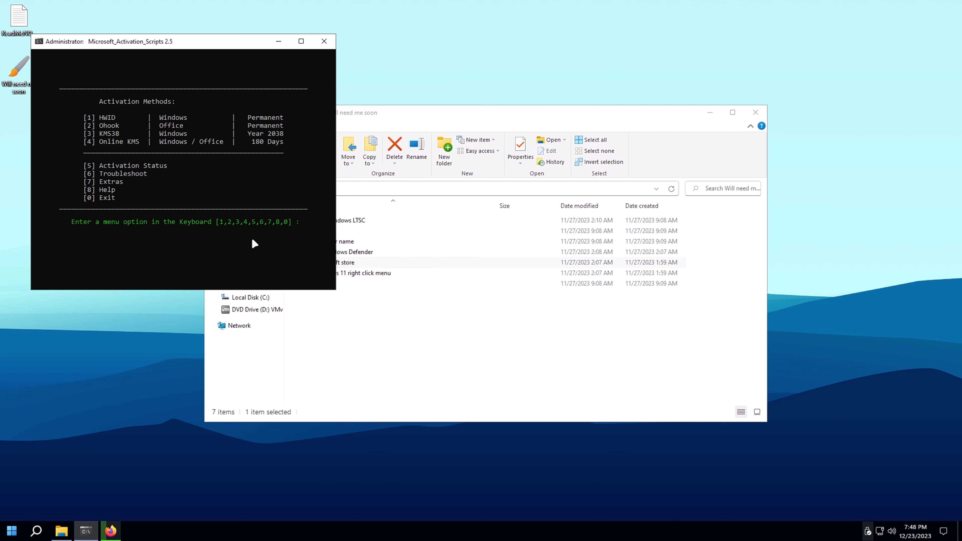
key("0")
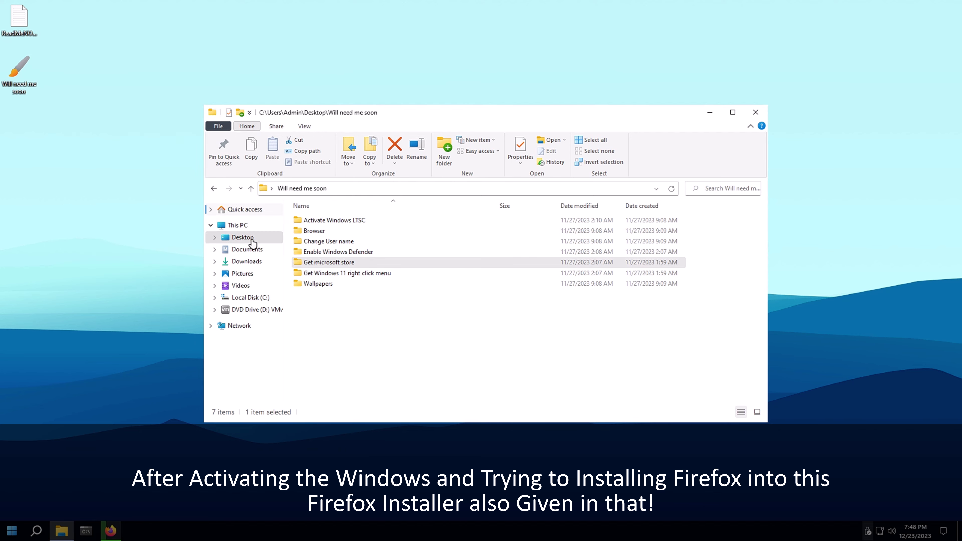
- Close the "Will need me soon" folder window and reposition the Firefox Installer window on the desktop
left_click_drag(534, 125, 429, 127)
left_click(650, 112)
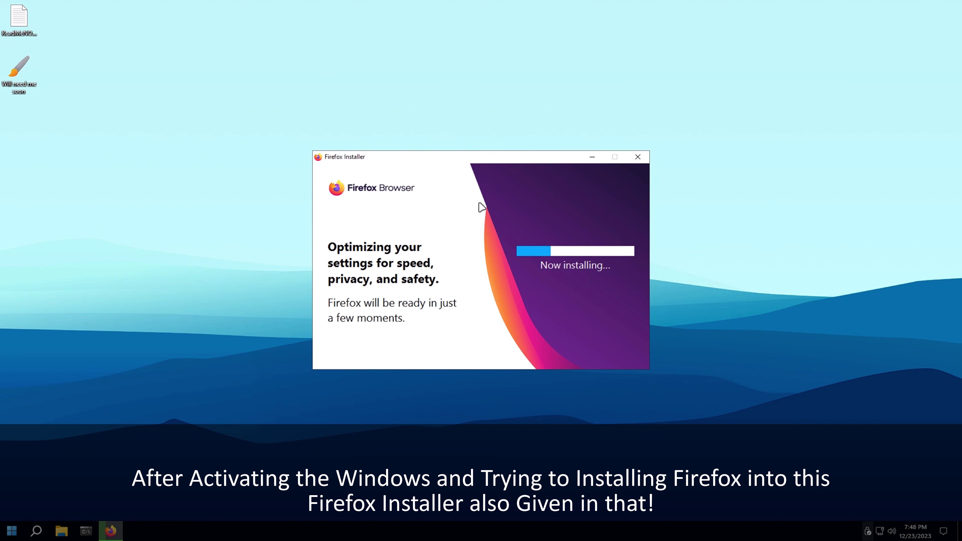
left_click_drag(447, 155, 539, 166)
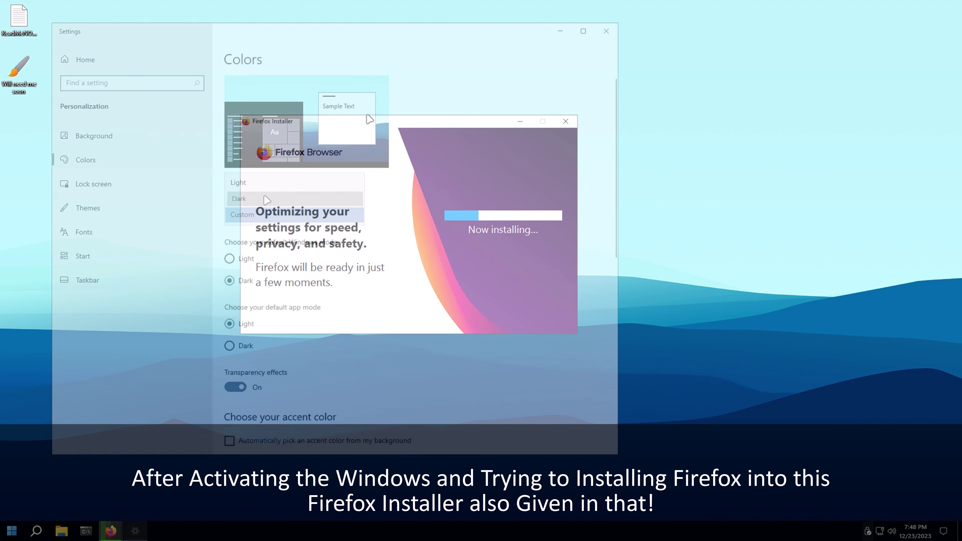
- Set the Windows color mode to Dark and minimize the Settings window
left_click(266, 199)
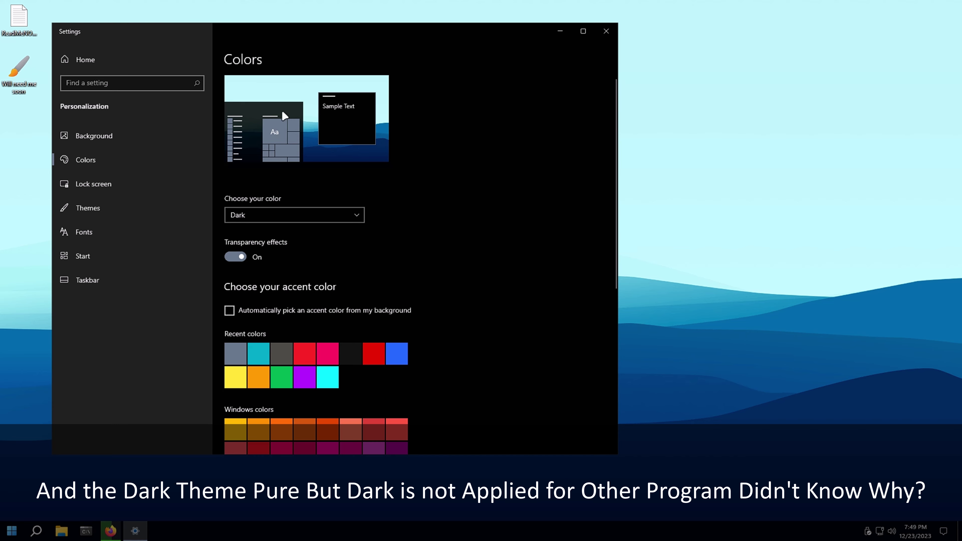
left_click(559, 32)
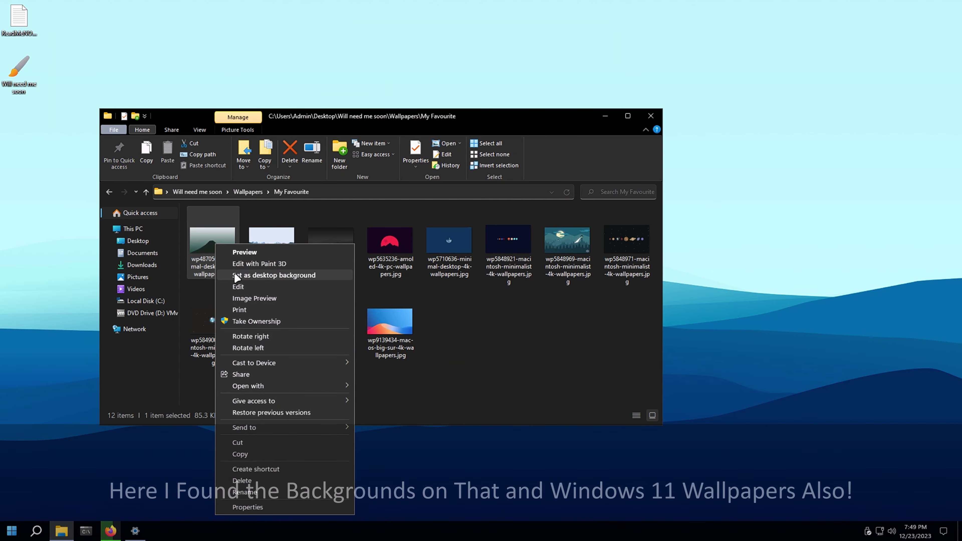
- Set wp4870501-minimal-desktop-4k-wallpapers.jpg as the desktop background and move the folder window to reveal it
left_click(236, 276)
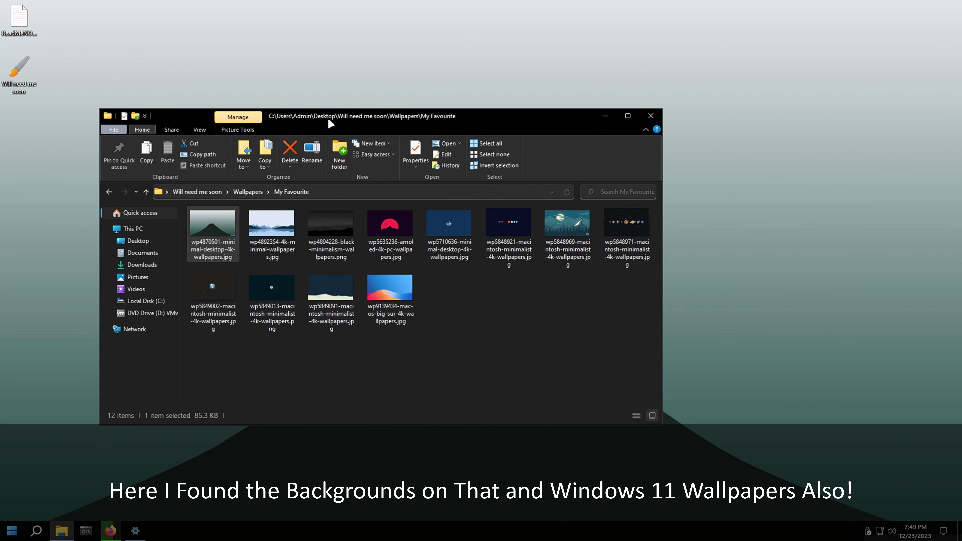
left_click_drag(292, 118, 397, 81)
left_click(520, 122)
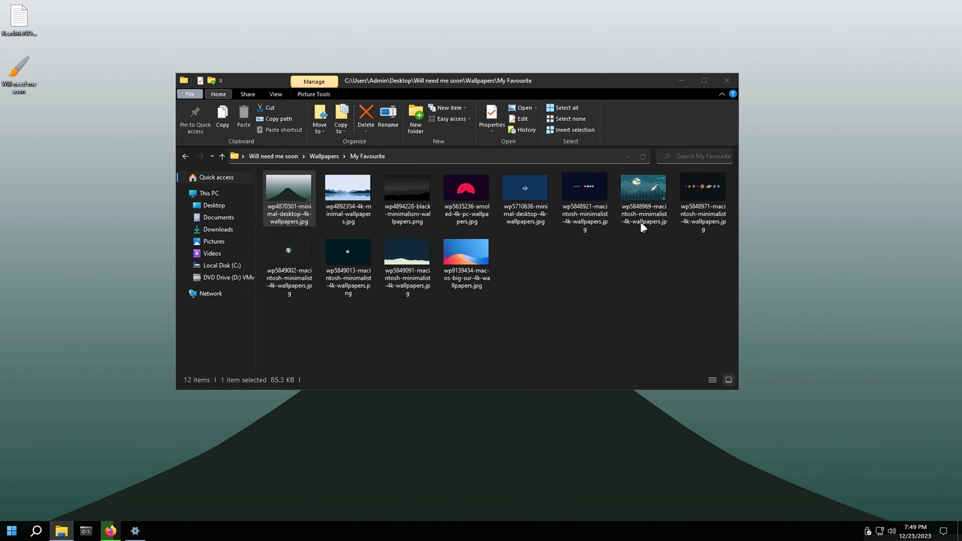
- Set wp5848969-macintosh-minimalist-4k-wallpapers.jpg as the desktop background and shift the folder window lower
right_click(653, 202)
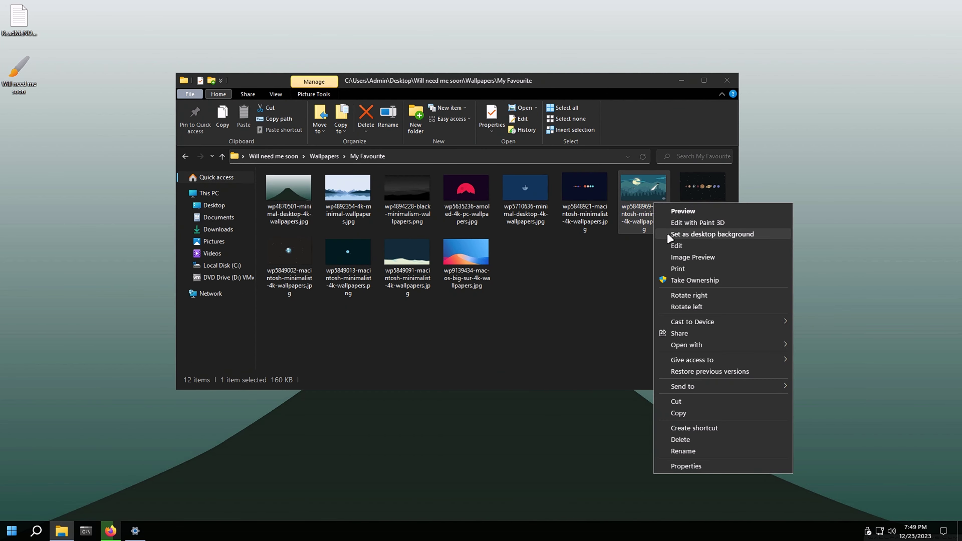
left_click(669, 235)
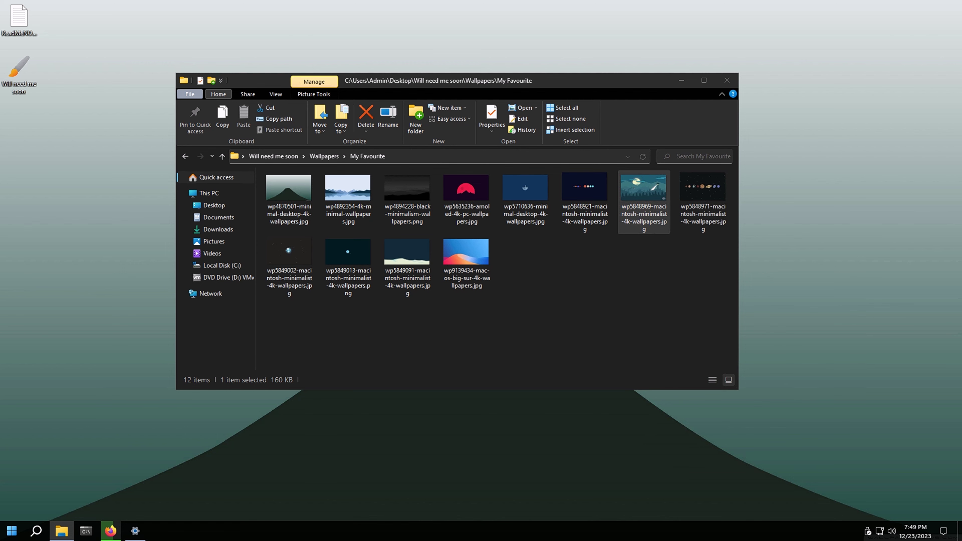
left_click_drag(357, 79, 366, 142)
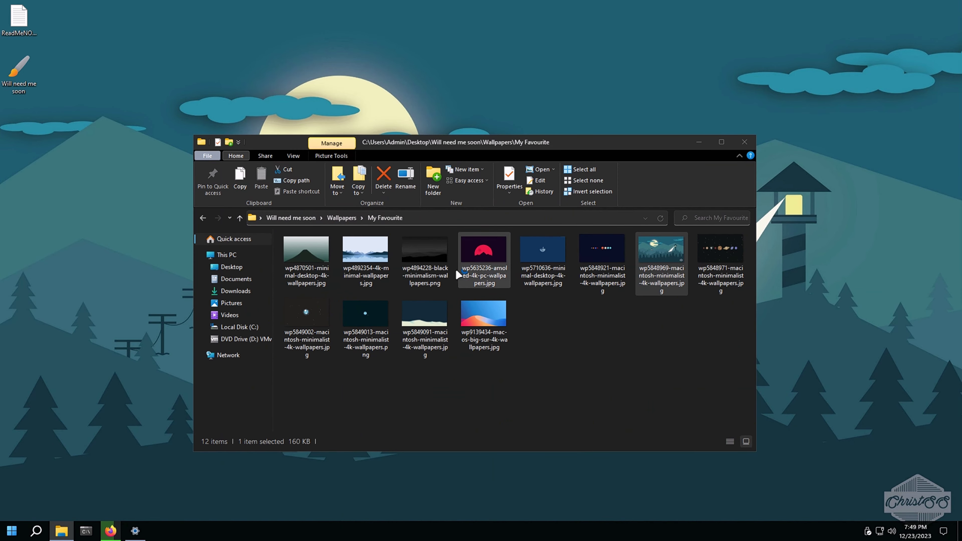
- Return to the Wallpapers folder and open its "Windows 11 classical" subfolder
left_click(337, 219)
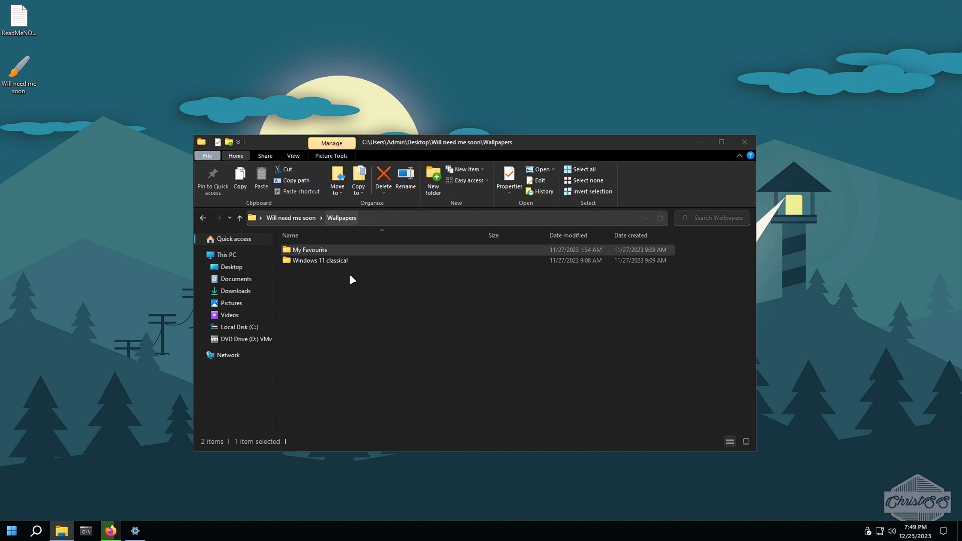
double_click(347, 261)
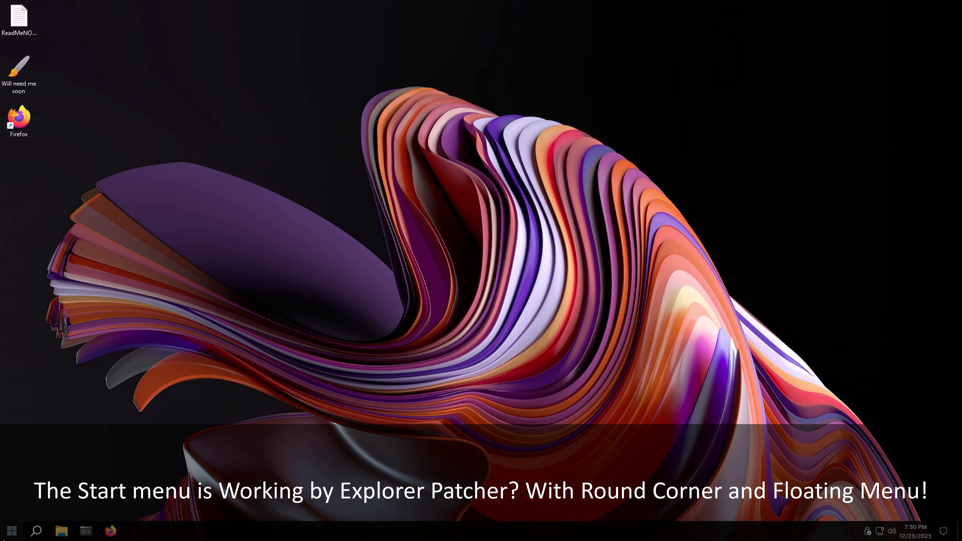
- View the Start menu, open the taskbar's ExplorerPatcher properties and show the About information
left_click(8, 535)
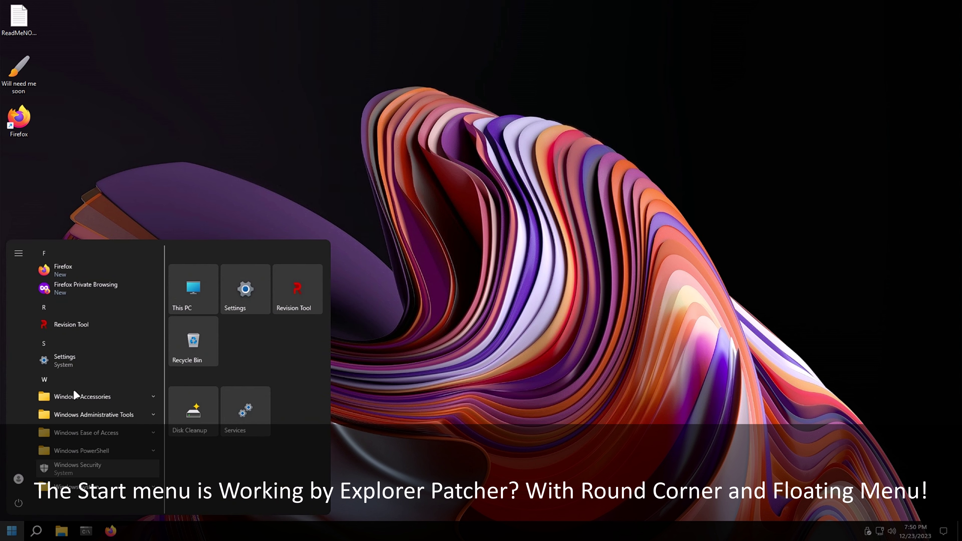
right_click(288, 540)
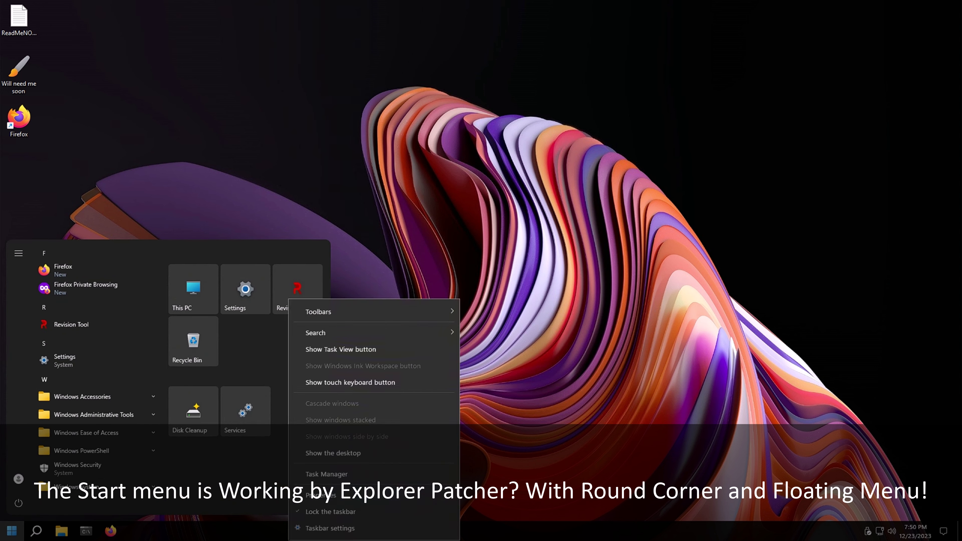
left_click(397, 390)
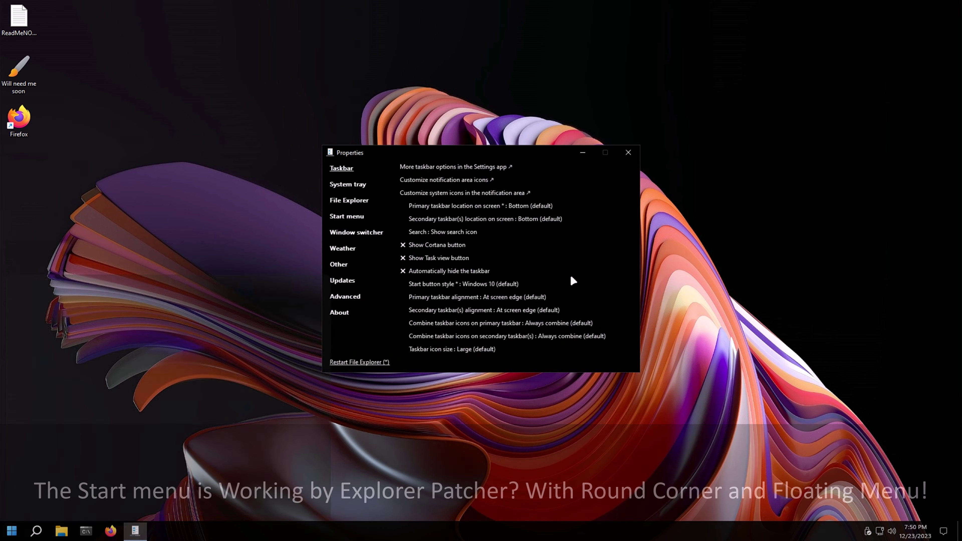
left_click(338, 312)
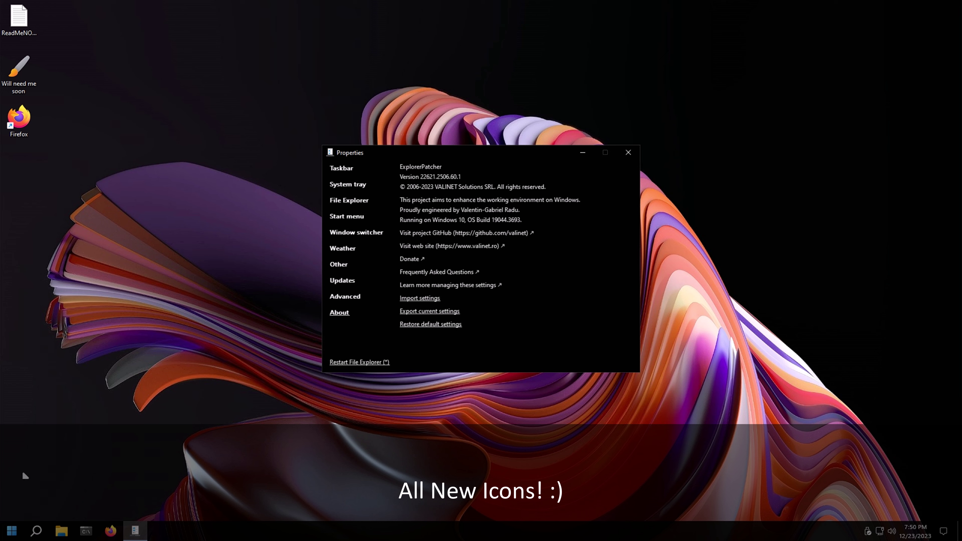
- Browse the Start menu app list, open Settings and view the Activation page under Update & Security
left_click(12, 530)
scroll(69, 328, "down", 1)
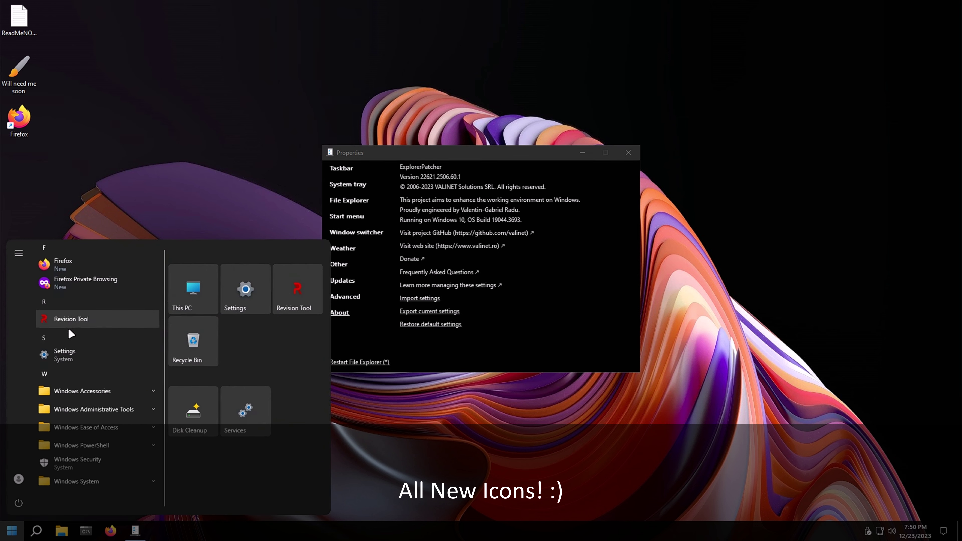
scroll(92, 472, "up", 1)
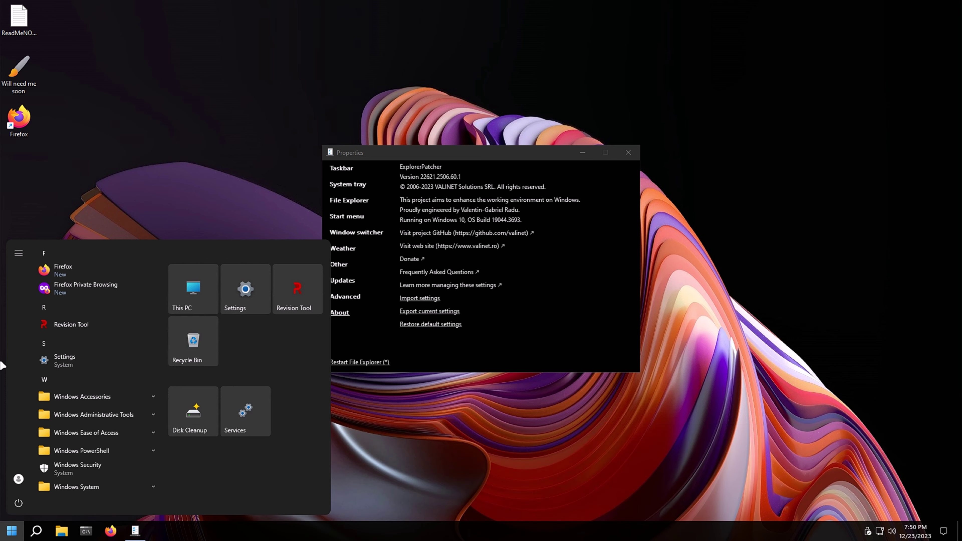
left_click(64, 360)
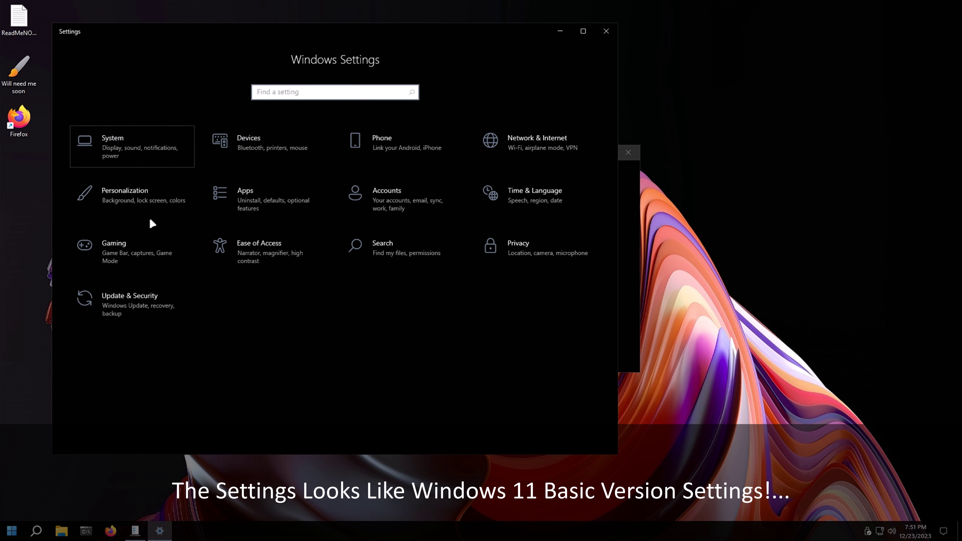
left_click(138, 303)
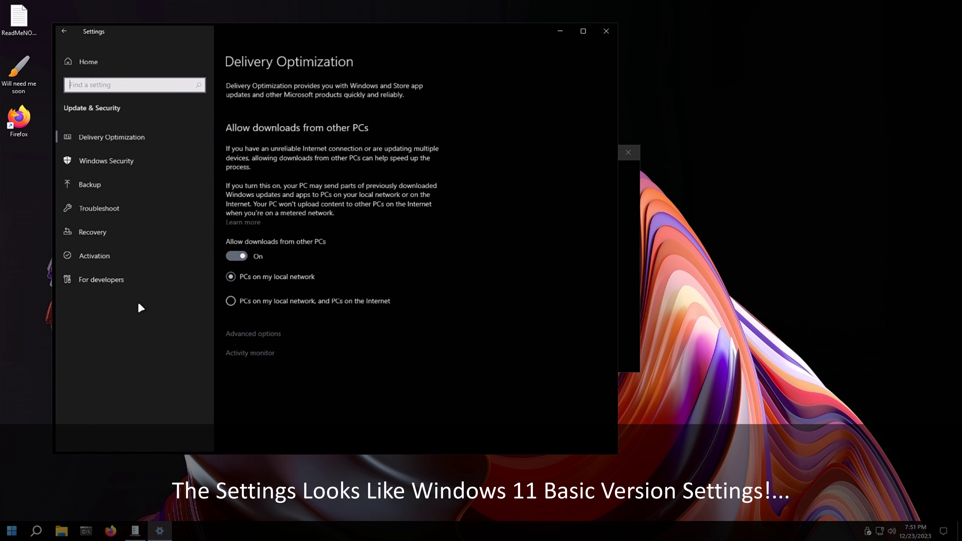
left_click(133, 251)
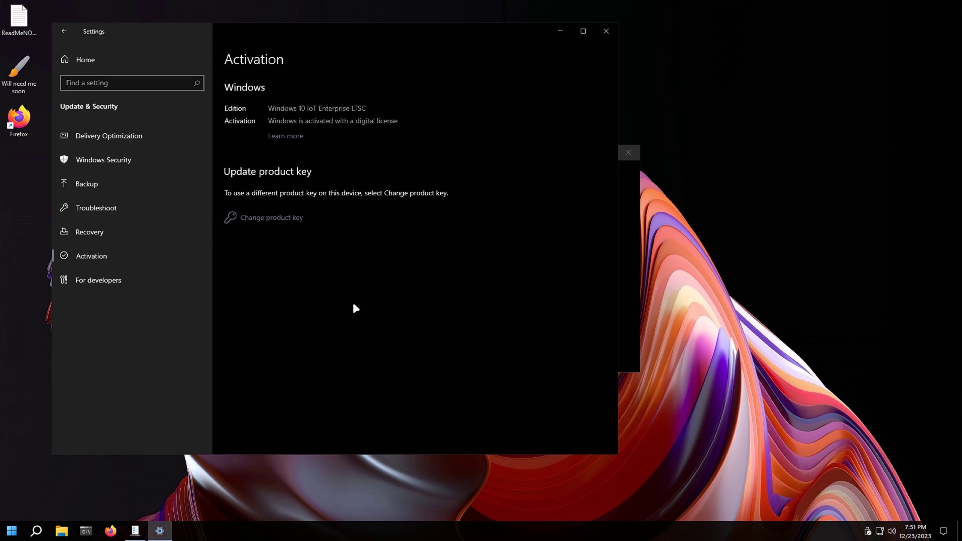
- Run winver and move the About Windows dialog clear of the activation details in Settings
key("super+r")
type("winver")
key("Return")
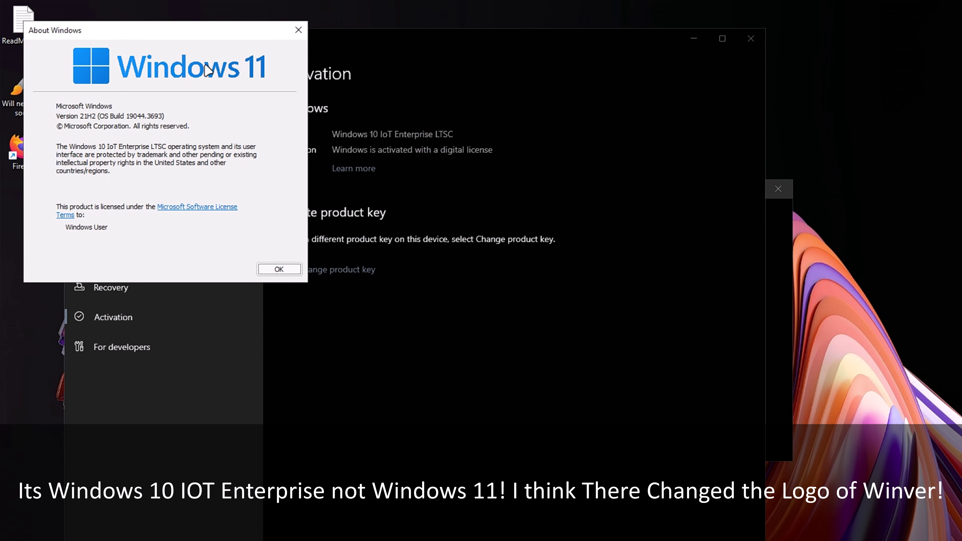
left_click_drag(193, 34, 674, 119)
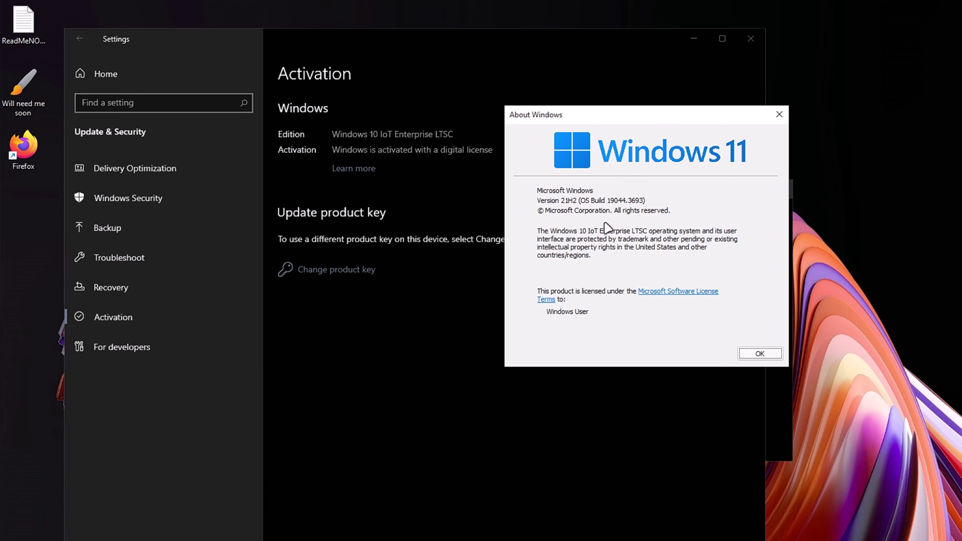
- Go back to the Settings home and view the About page under System with the Settings window in front
left_click(399, 357)
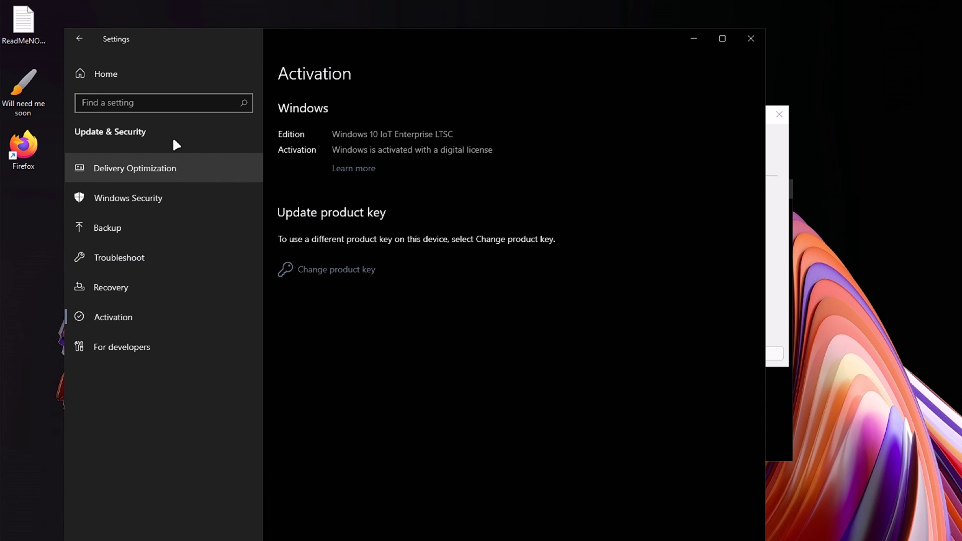
left_click(189, 81)
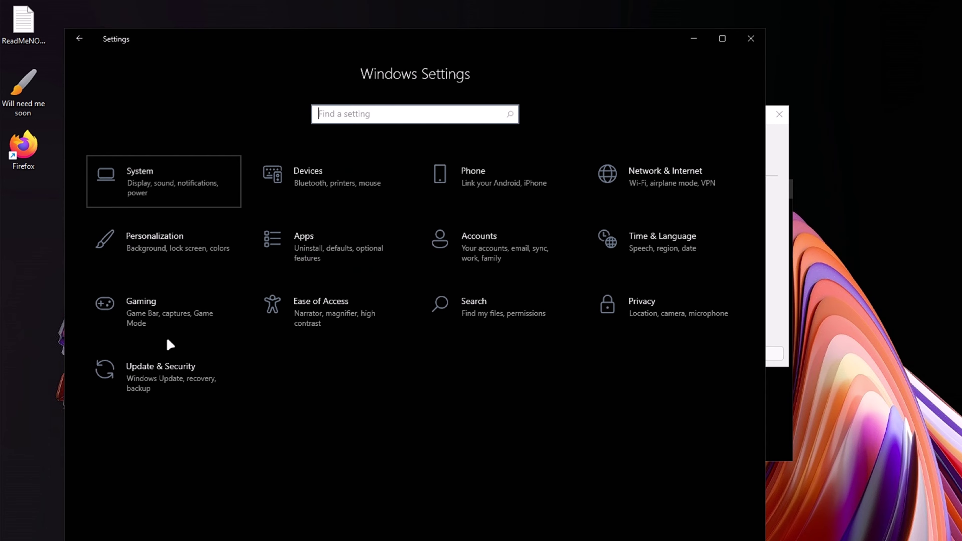
key("Return")
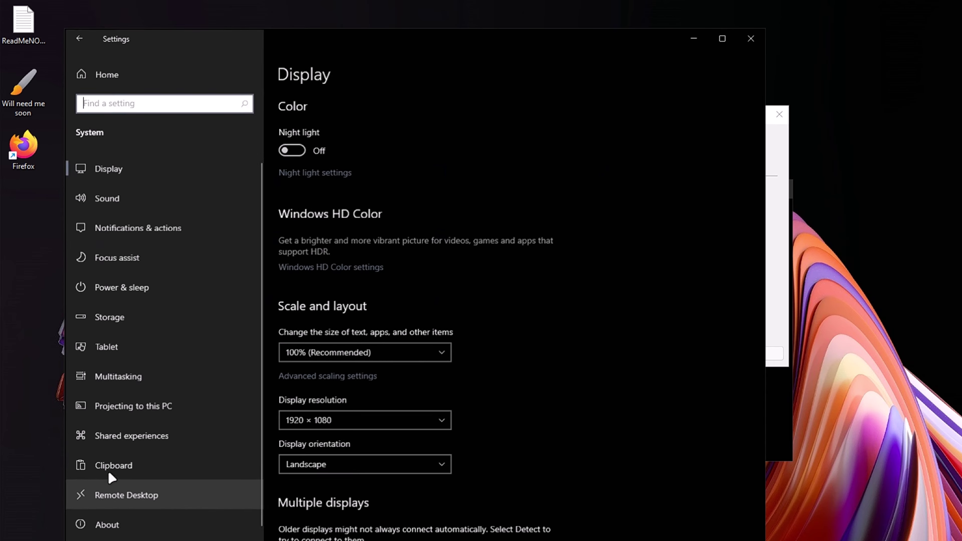
left_click(122, 528)
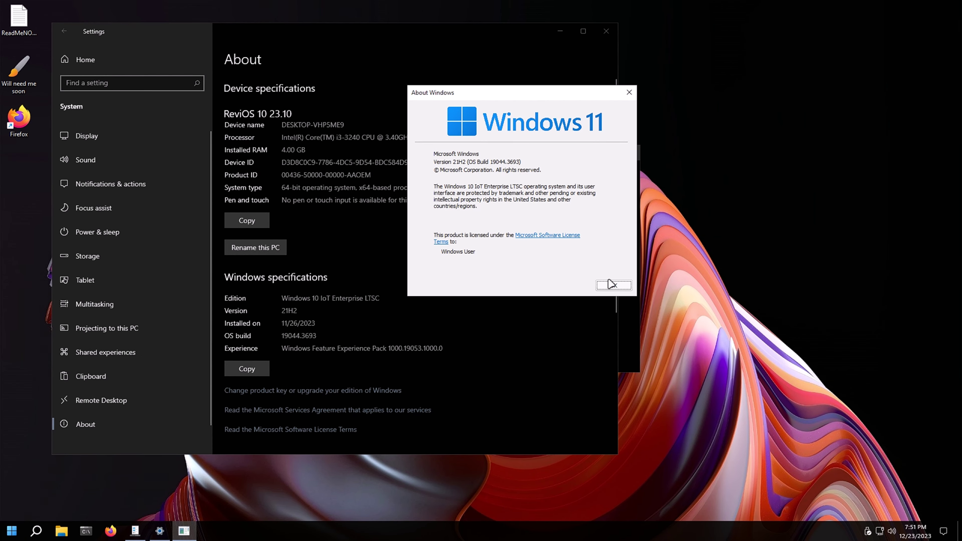
left_click(281, 300)
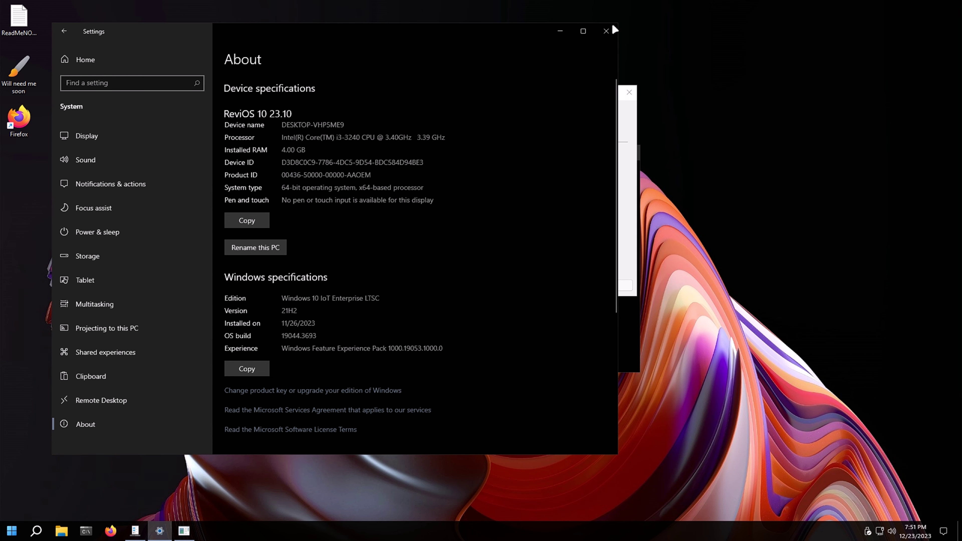
- Close Settings and the About Windows dialog, and show the Taskbar and Start menu sections of the ExplorerPatcher properties
left_click(606, 32)
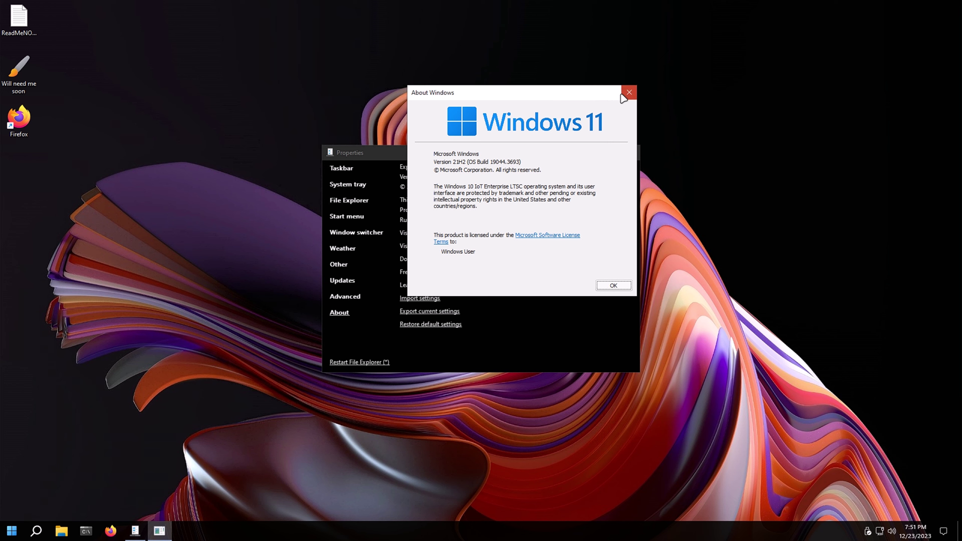
left_click(629, 92)
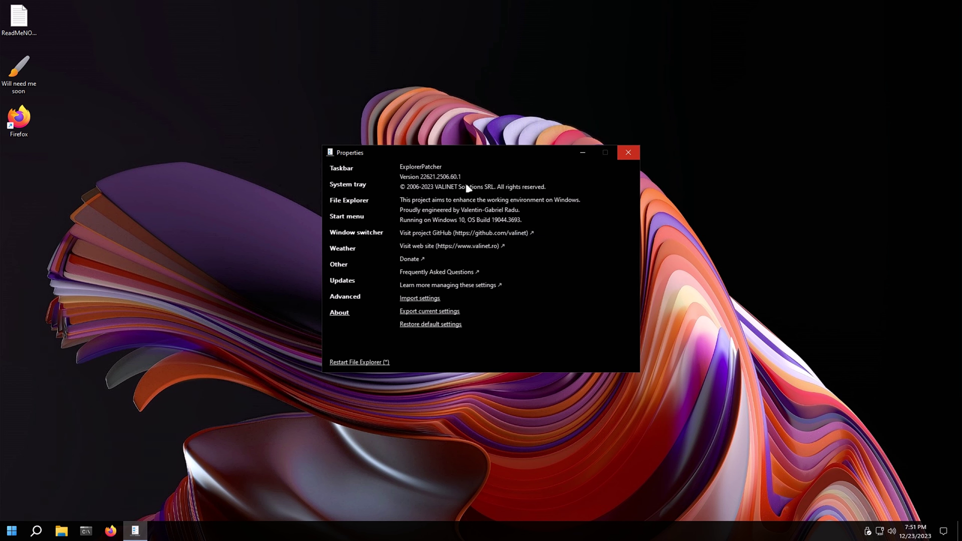
left_click(342, 169)
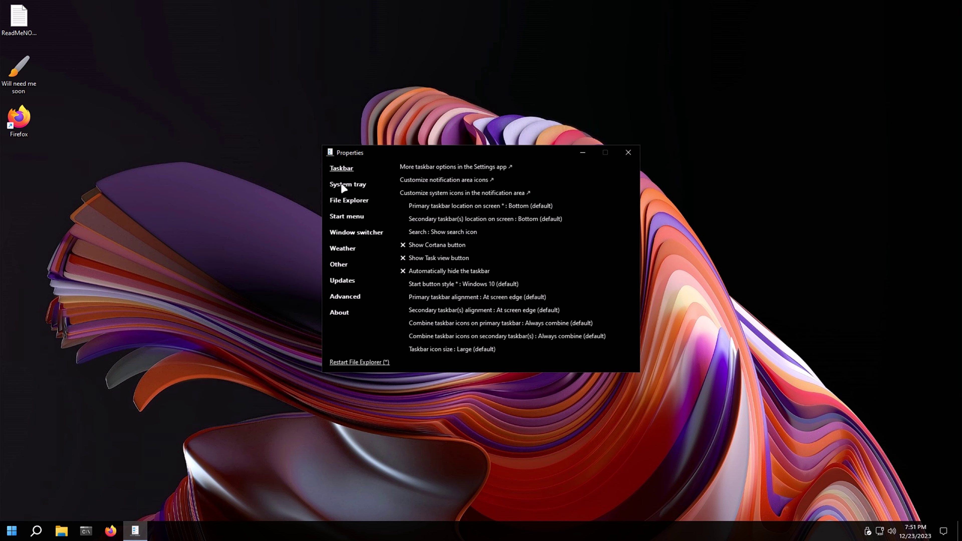
left_click(344, 218)
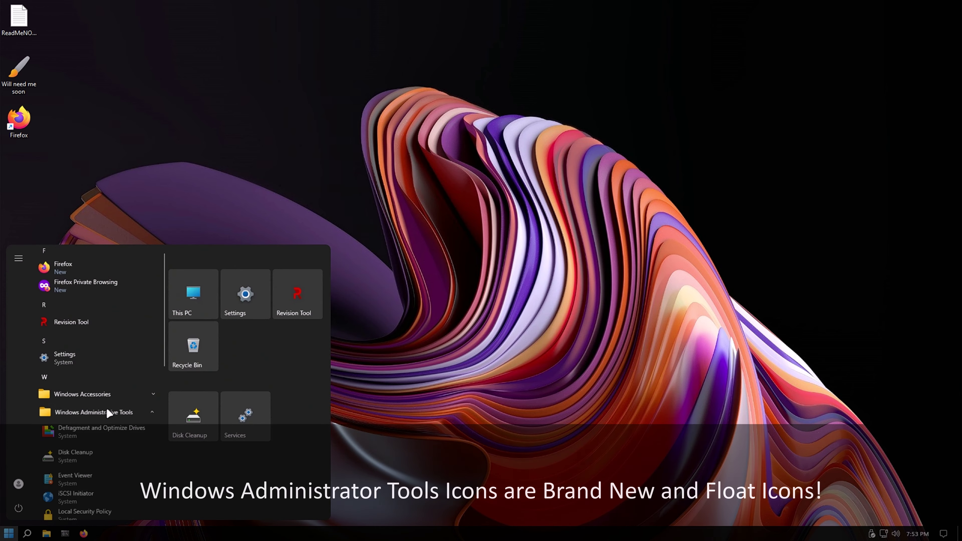
- Look through the Windows Administrative Tools and Windows System folders in the Start menu, collapsing each one again
scroll(106, 408, "down", 1)
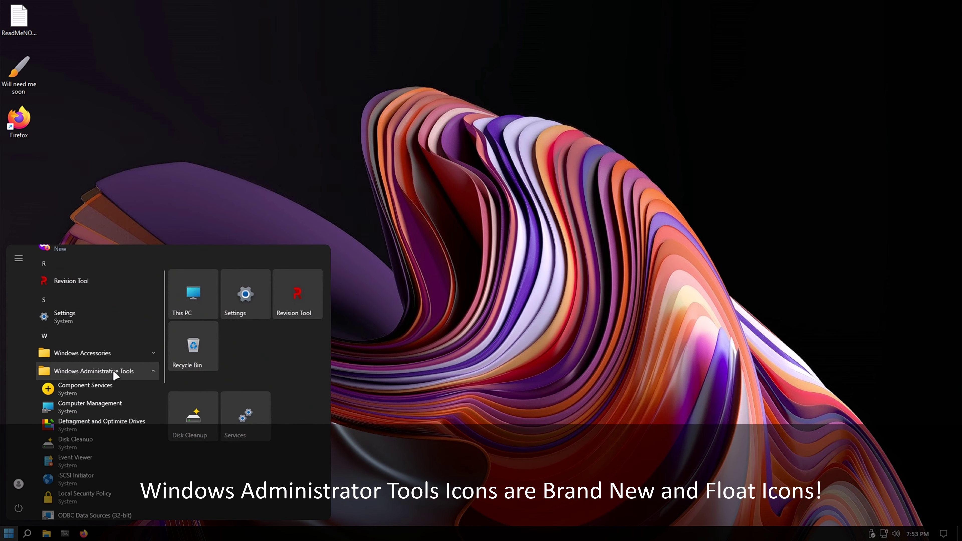
left_click(114, 369)
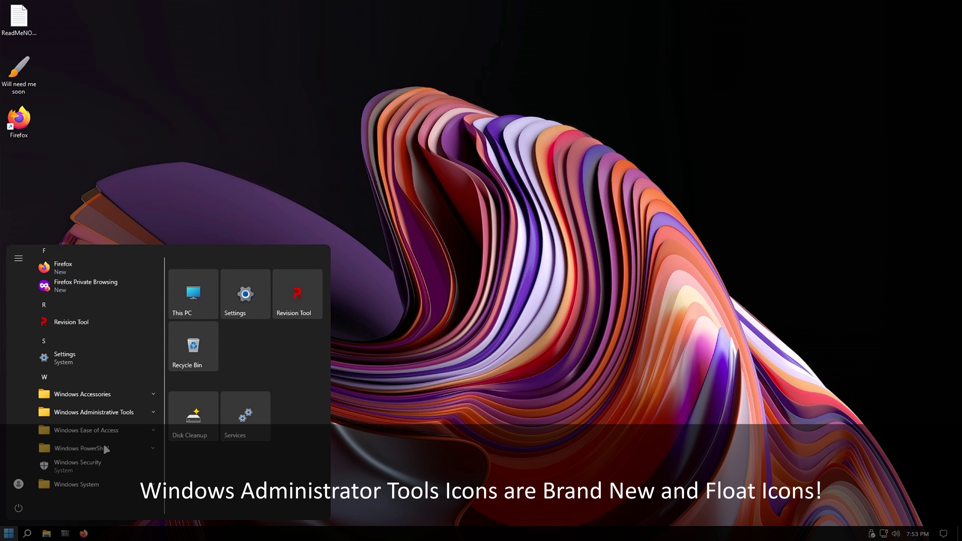
left_click(93, 480)
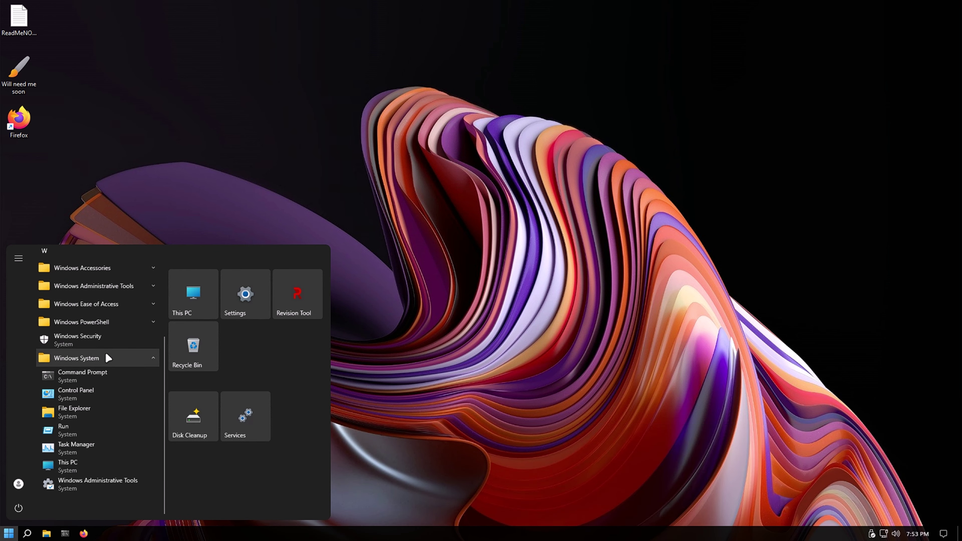
left_click(105, 354)
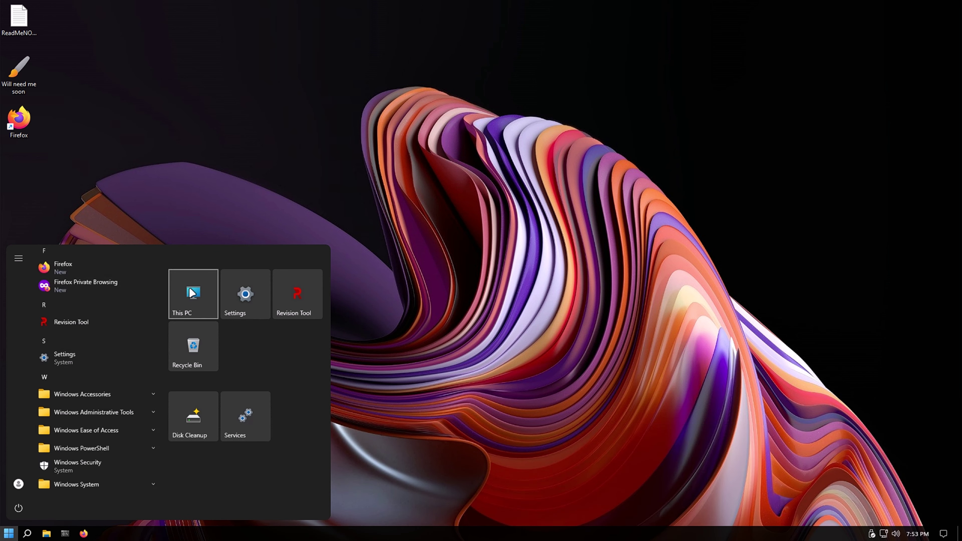
- Browse the Windows Administrative Tools entries in the Start menu, launch Recovery Drive and decline its permission request
left_click(87, 417)
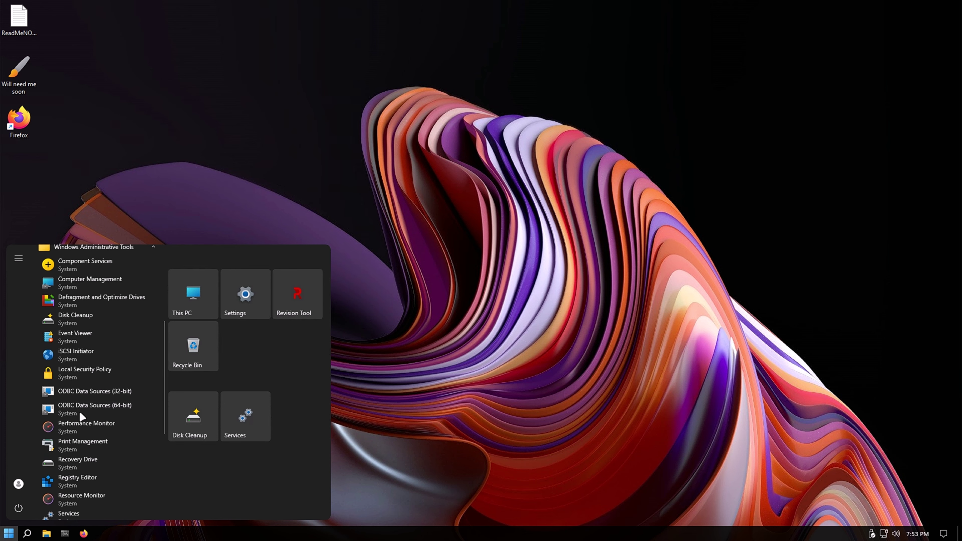
scroll(84, 345, "down", 3)
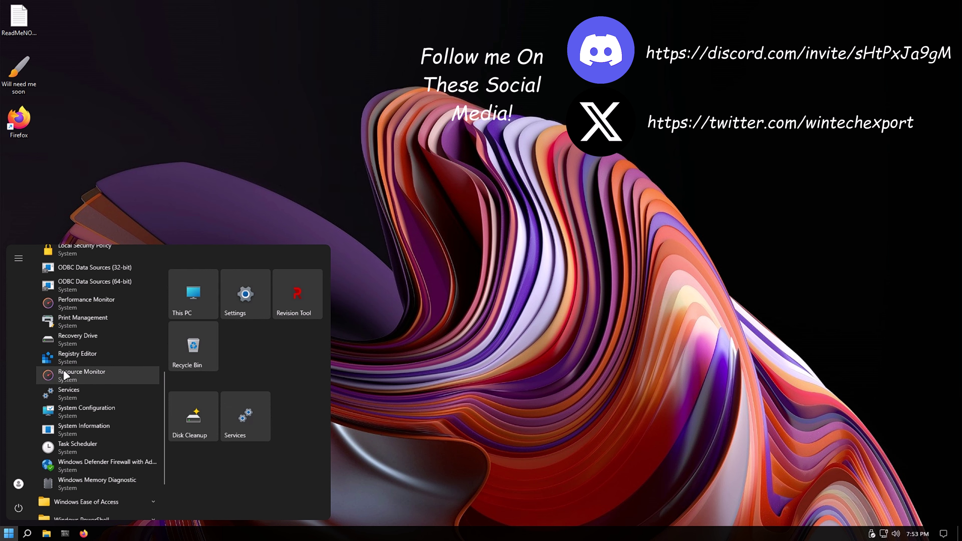
scroll(63, 370, "down", 1)
left_click(94, 303)
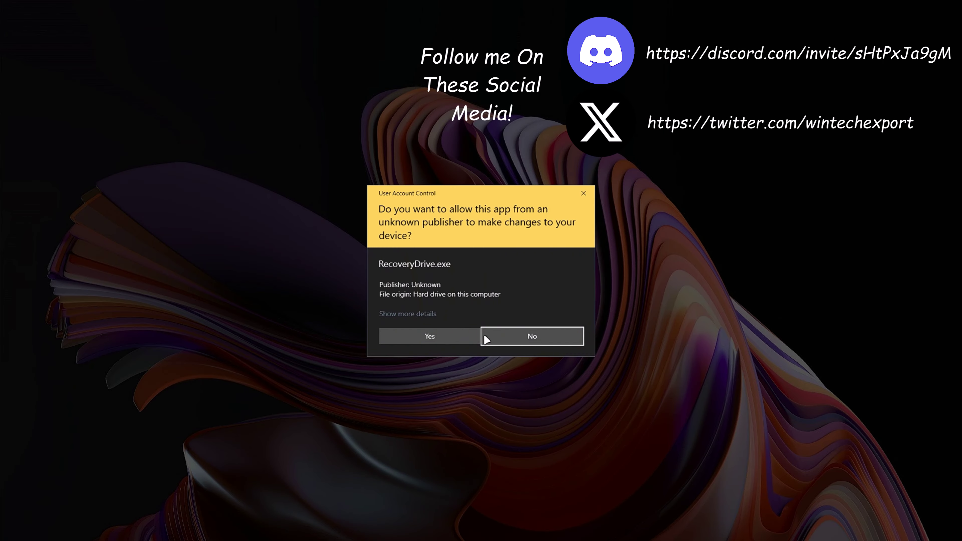
left_click(491, 338)
- Open Windows Administrative Tools from the Start menu's Windows System folder and look through the listed tools
left_click(8, 533)
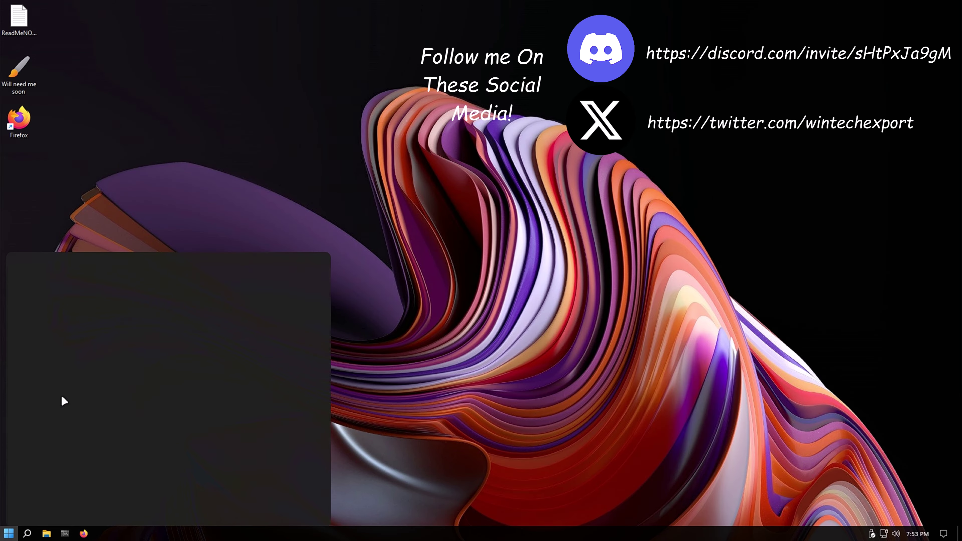
left_click(87, 484)
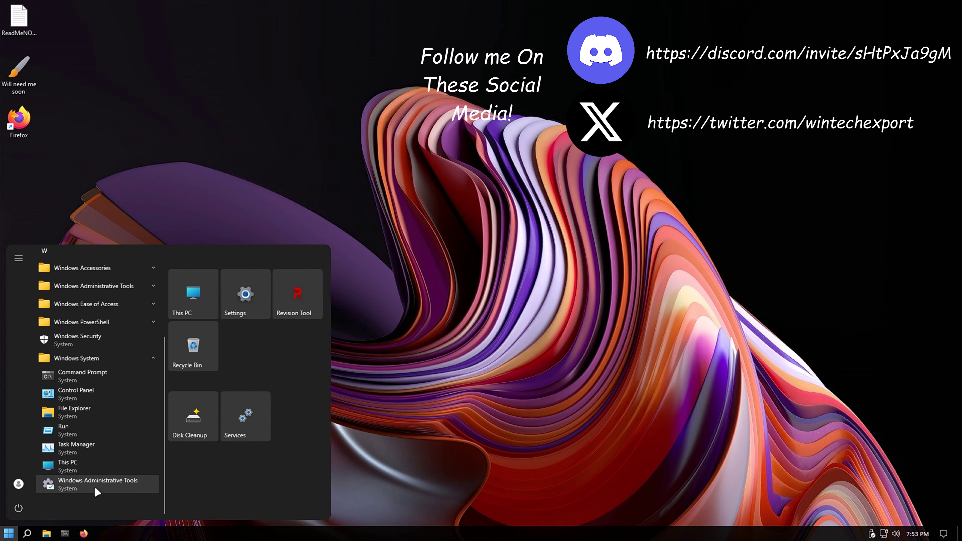
left_click(94, 486)
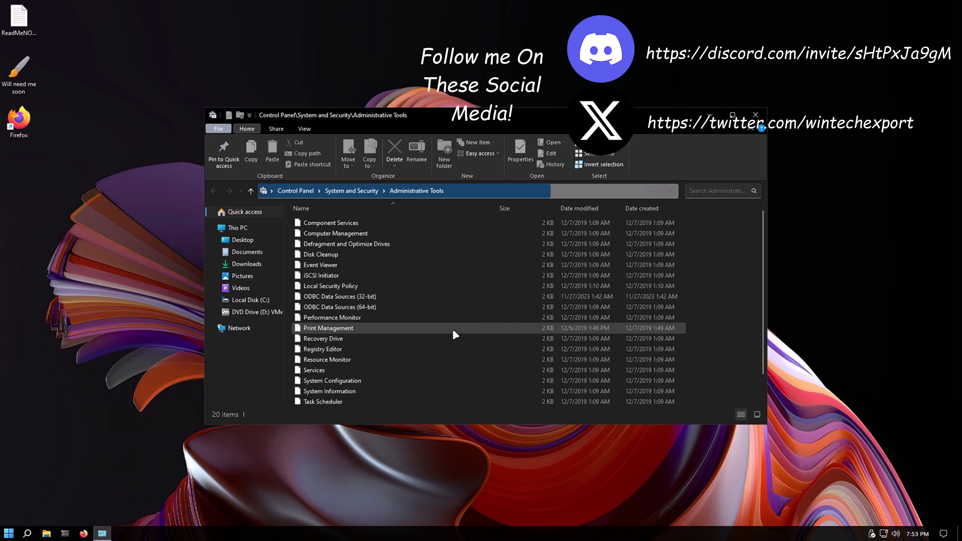
scroll(375, 262, "down", 1)
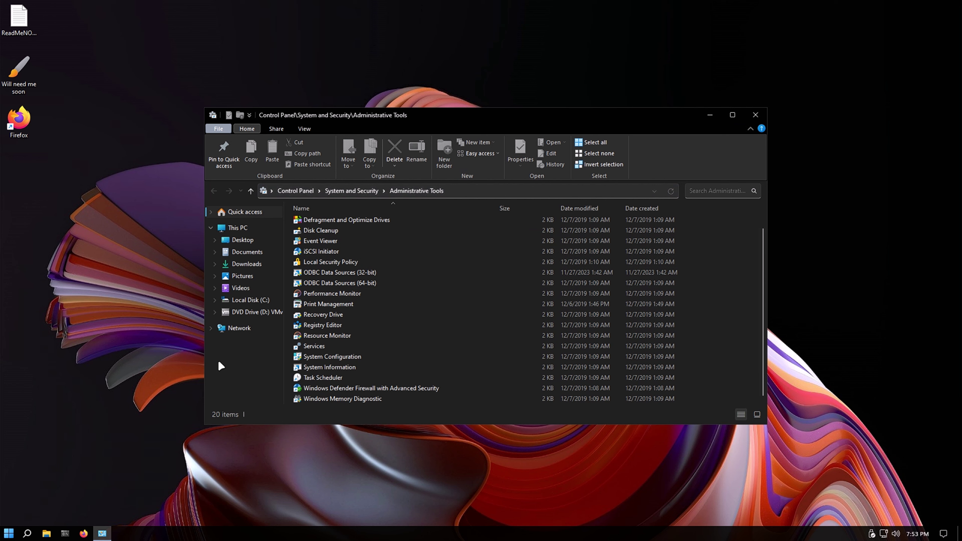
scroll(330, 350, "up", 1)
- Open Task Manager and collapse the Apps, Background processes and Windows processes groups
right_click(439, 533)
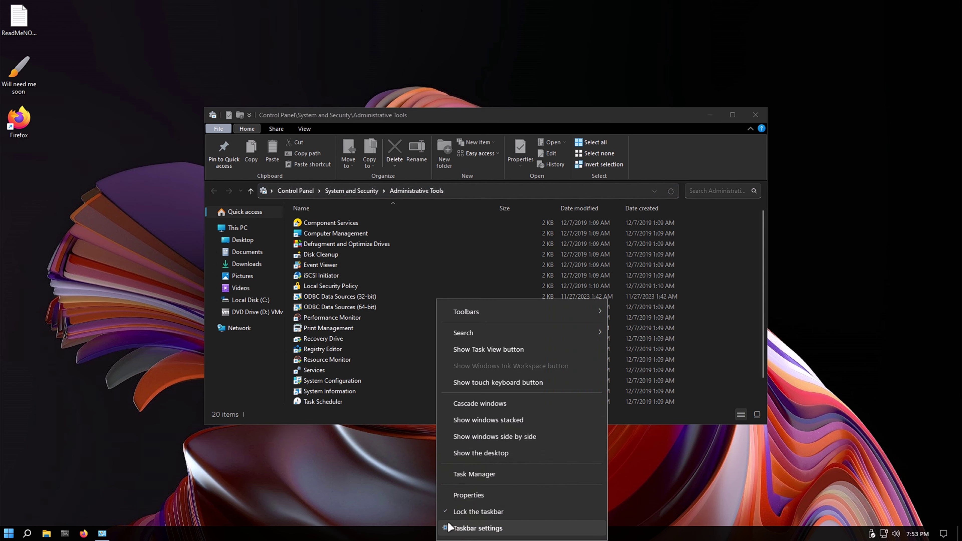
left_click(503, 475)
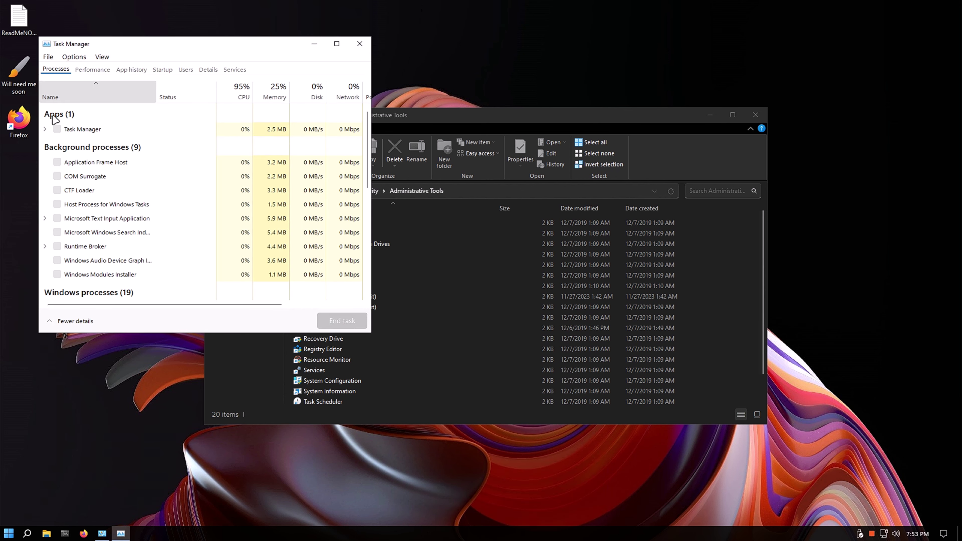
left_click(62, 321)
left_click(58, 211)
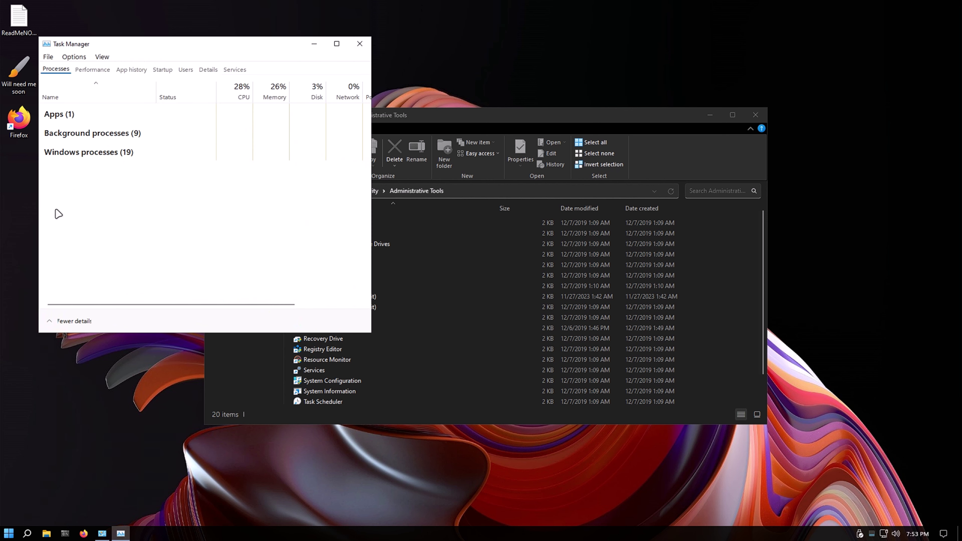
- Examine the CPU, Memory and Ethernet performance graphs in Task Manager
left_click(103, 70)
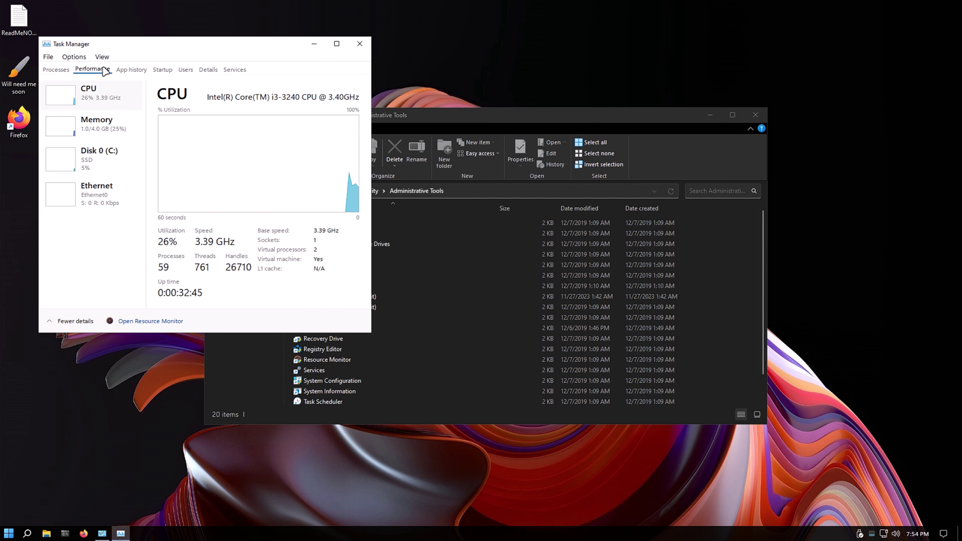
left_click(129, 70)
left_click(102, 72)
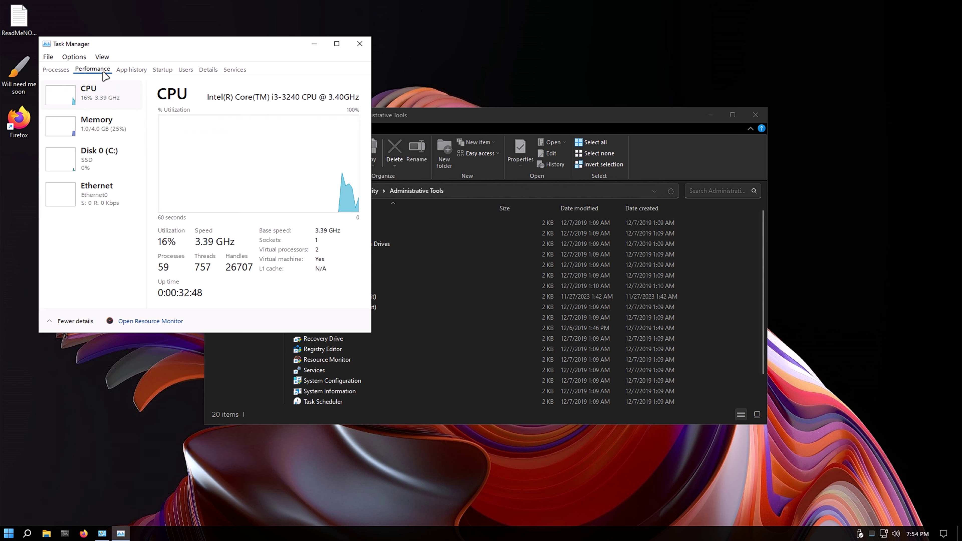
left_click(100, 122)
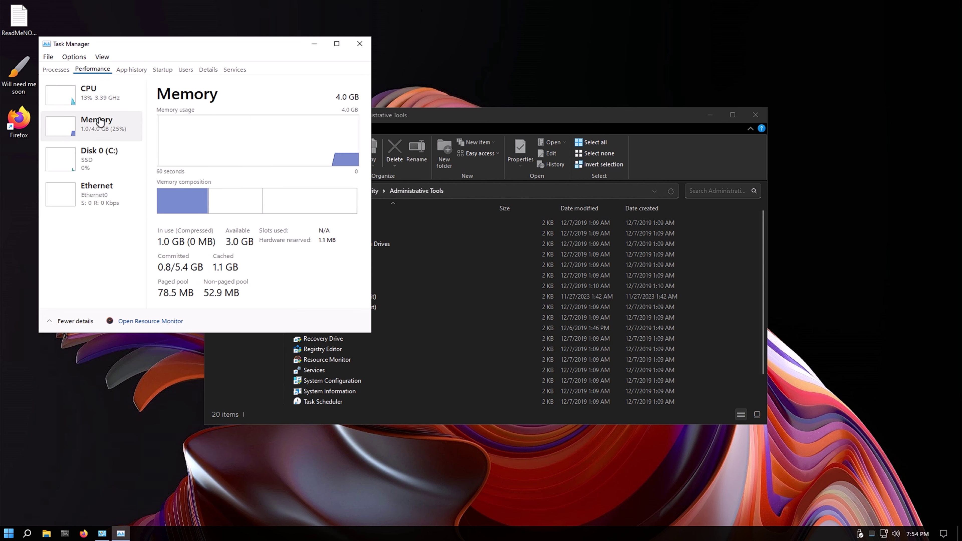
left_click(108, 103)
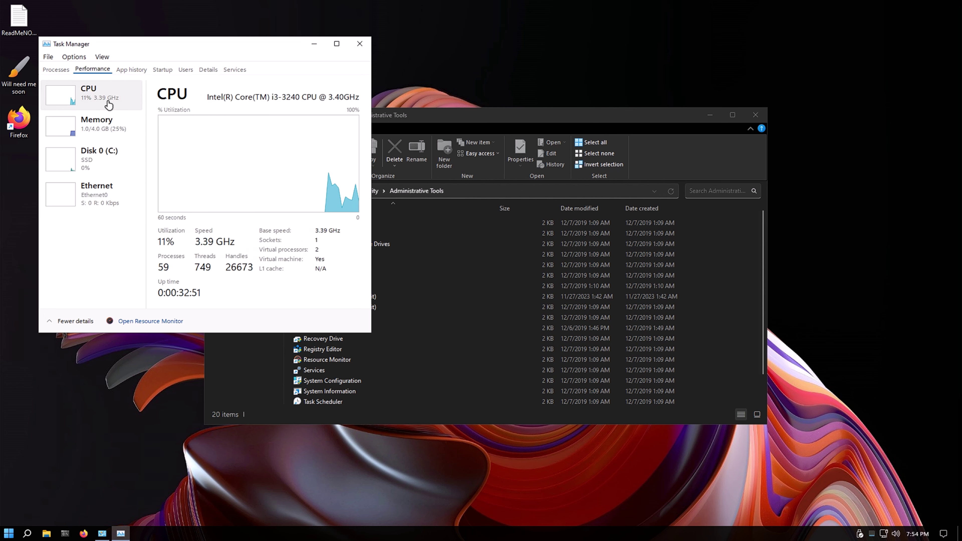
left_click(92, 191)
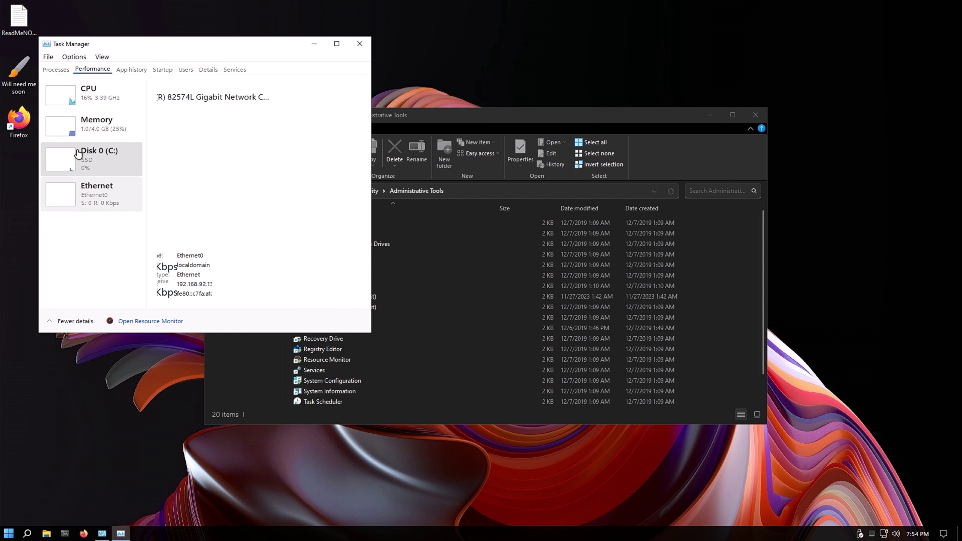
- Review the Disk 0 (C:), Memory and CPU performance graphs in Task Manager, ending on CPU, and close Task Manager
left_click(94, 156)
left_click(89, 126)
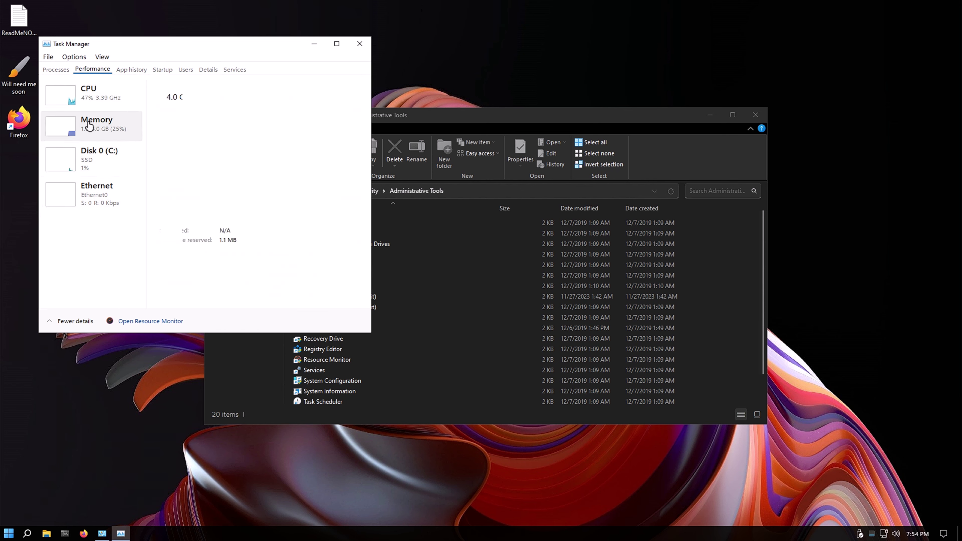
left_click(98, 106)
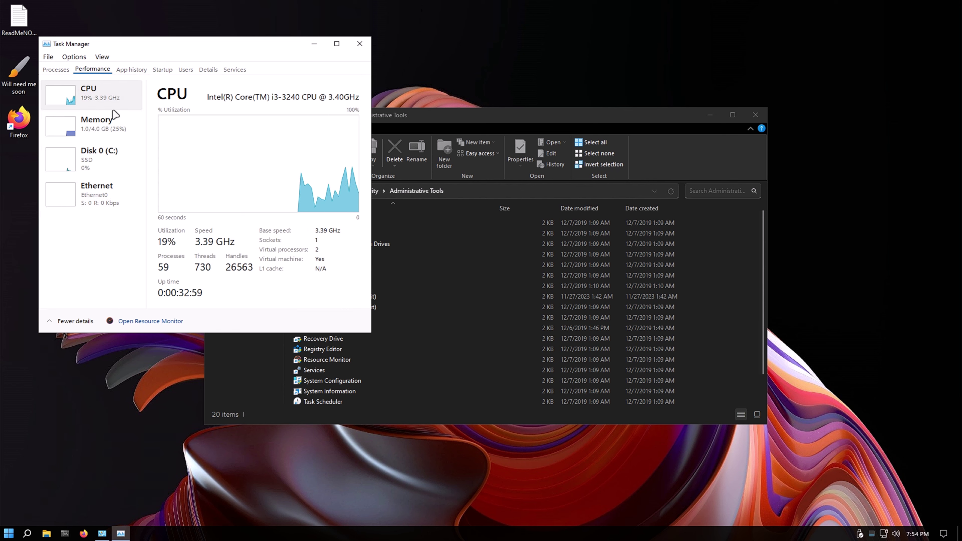
left_click(367, 46)
- Move the Administrative Tools window clear, look through its View and Home ribbon commands, and close the window
left_click_drag(343, 113, 270, 90)
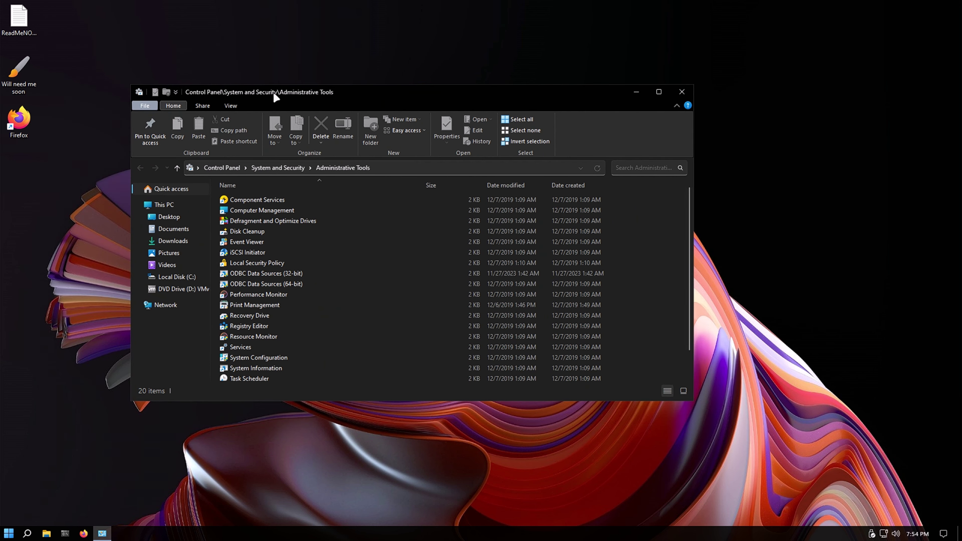
left_click(192, 107)
left_click(223, 107)
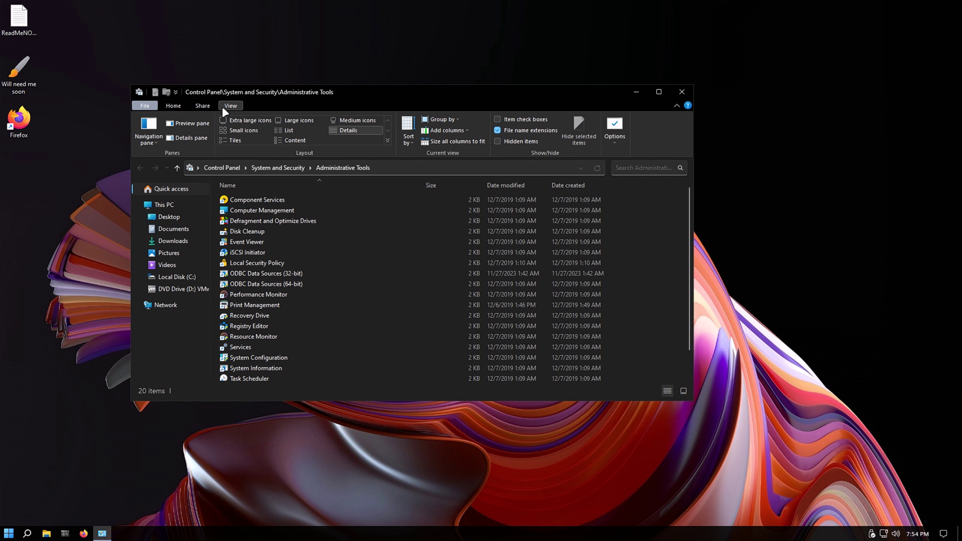
left_click(168, 105)
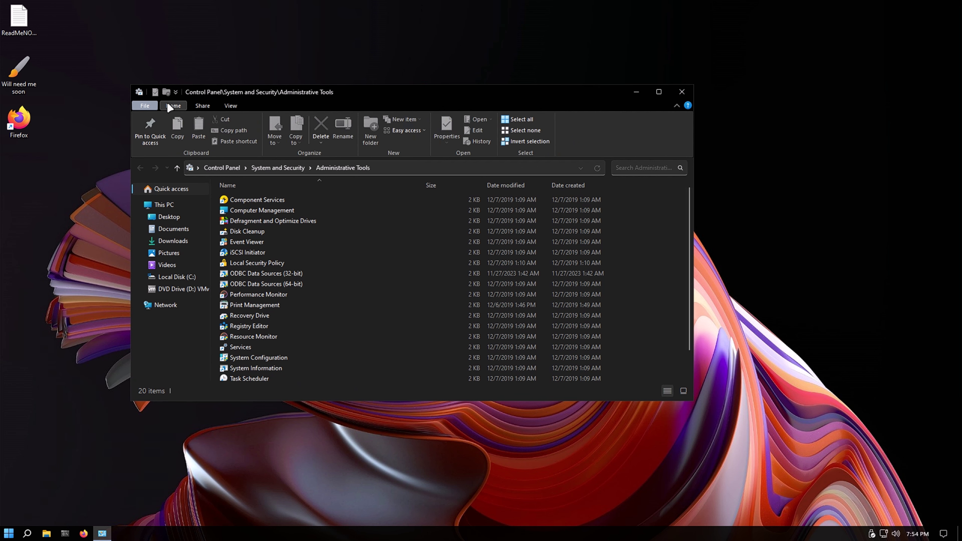
left_click(681, 92)
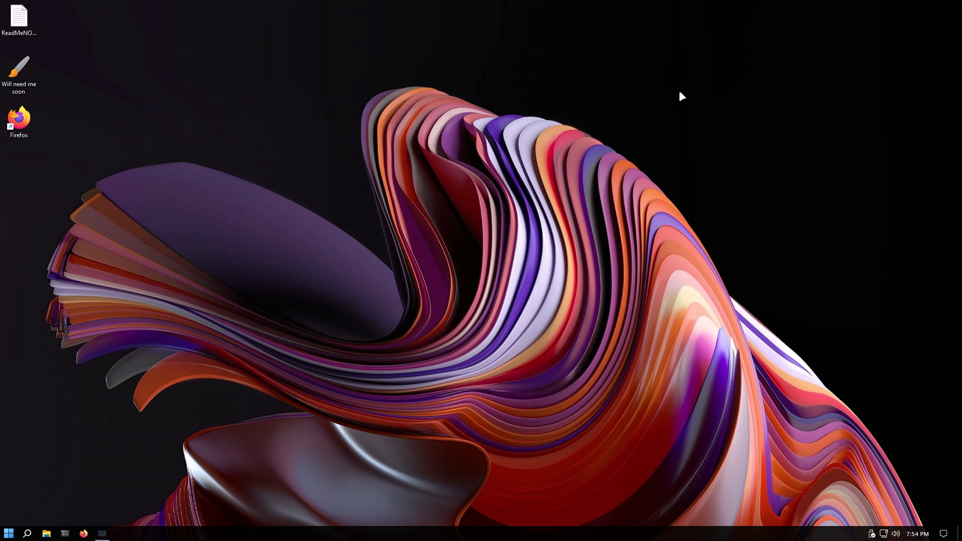
- Open This PC to view its folders and drives, and close the window
left_click(14, 537)
left_click(365, 318)
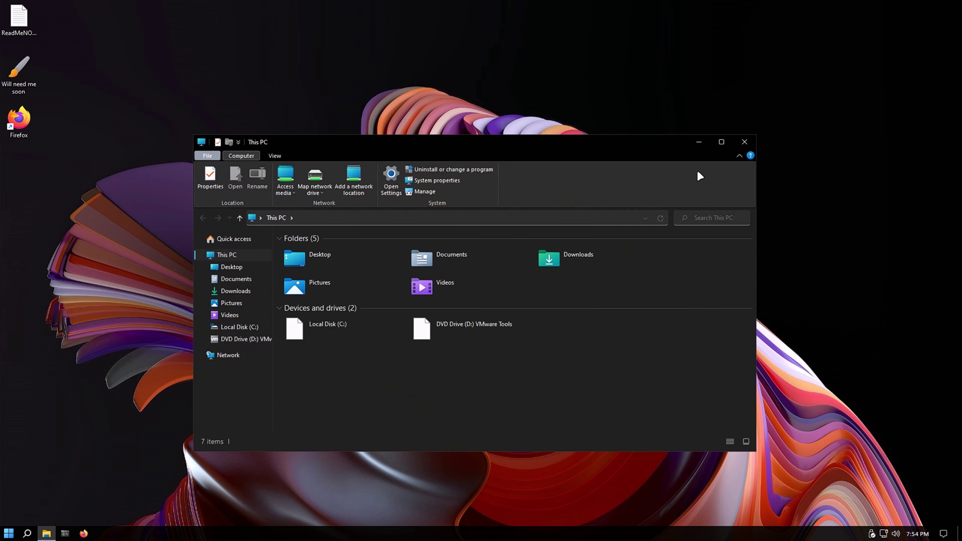
left_click(753, 142)
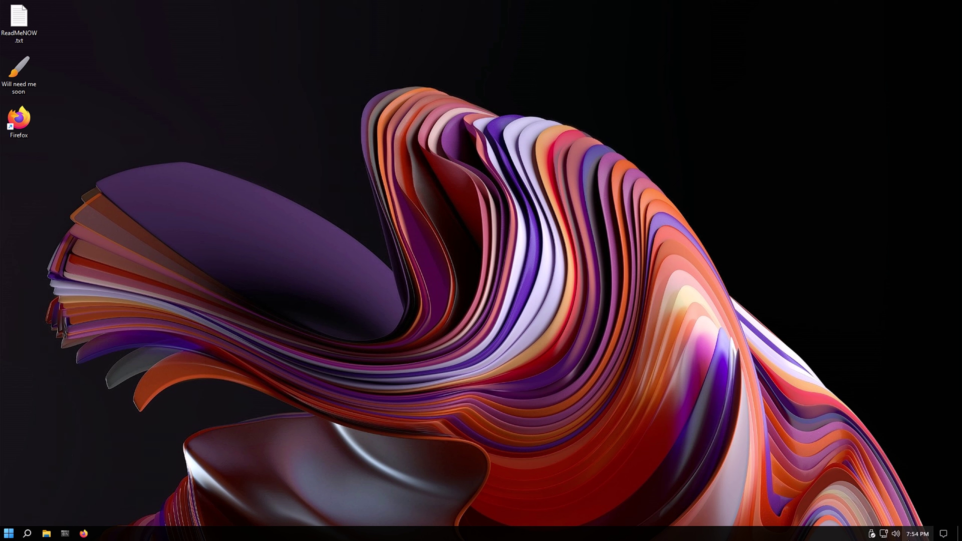
- Inspect the system tray flyouts for device ejection, network, speaker volume and the calendar
left_click(874, 533)
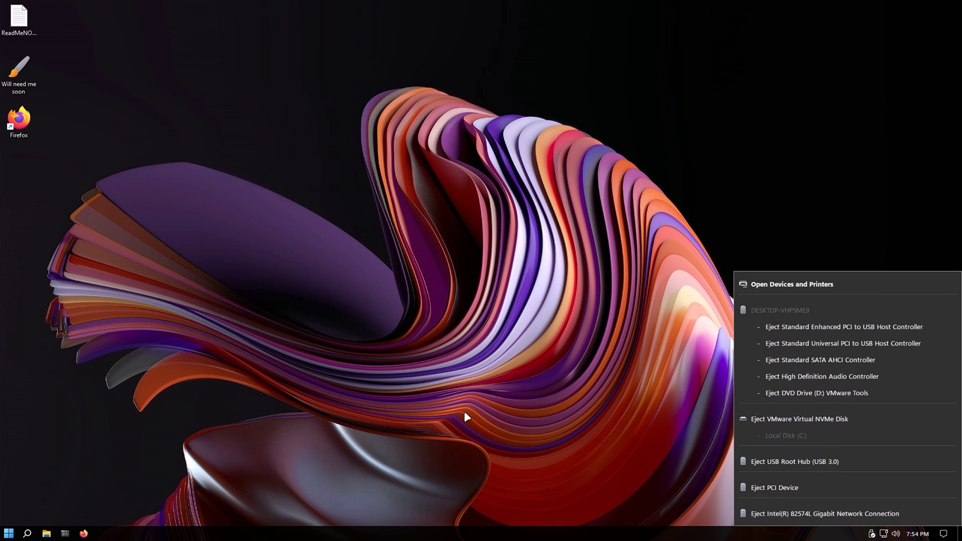
left_click(640, 439)
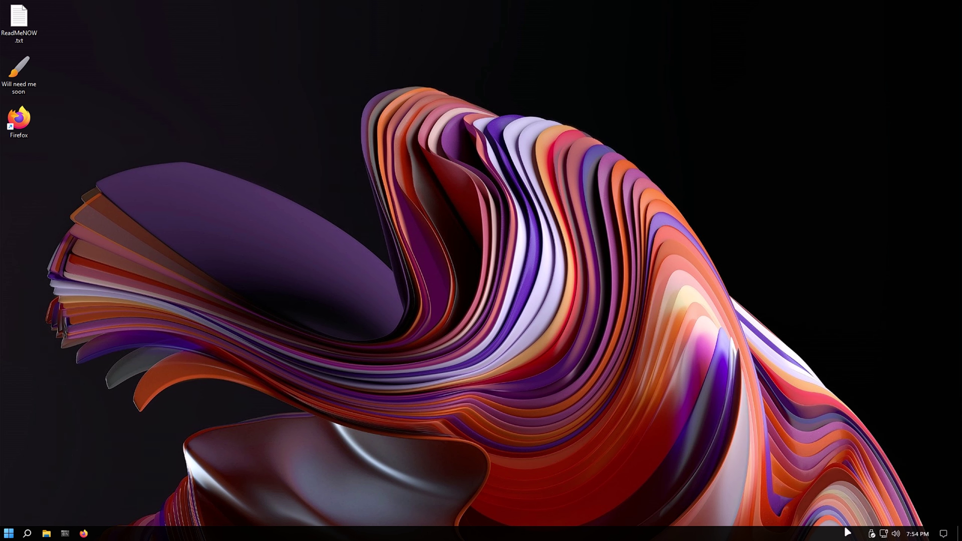
left_click(883, 534)
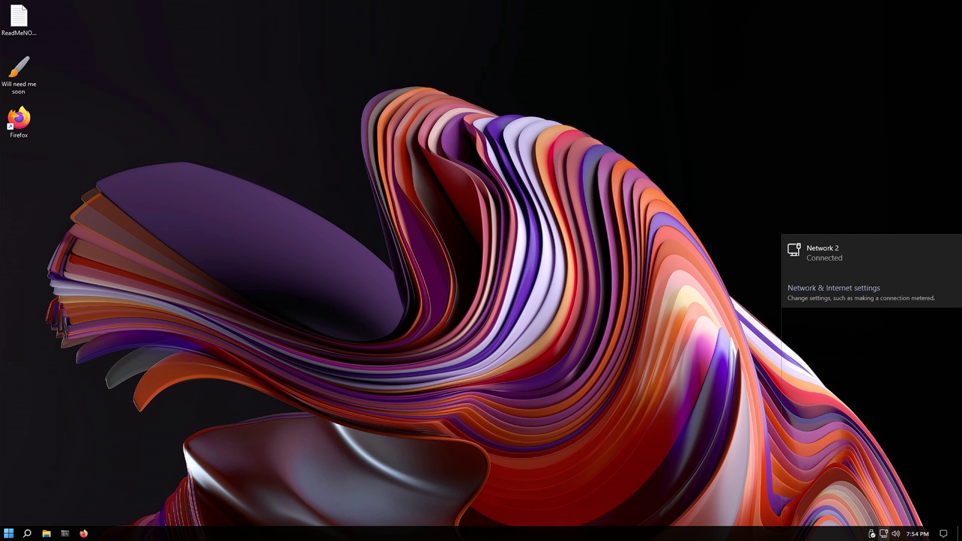
left_click(755, 464)
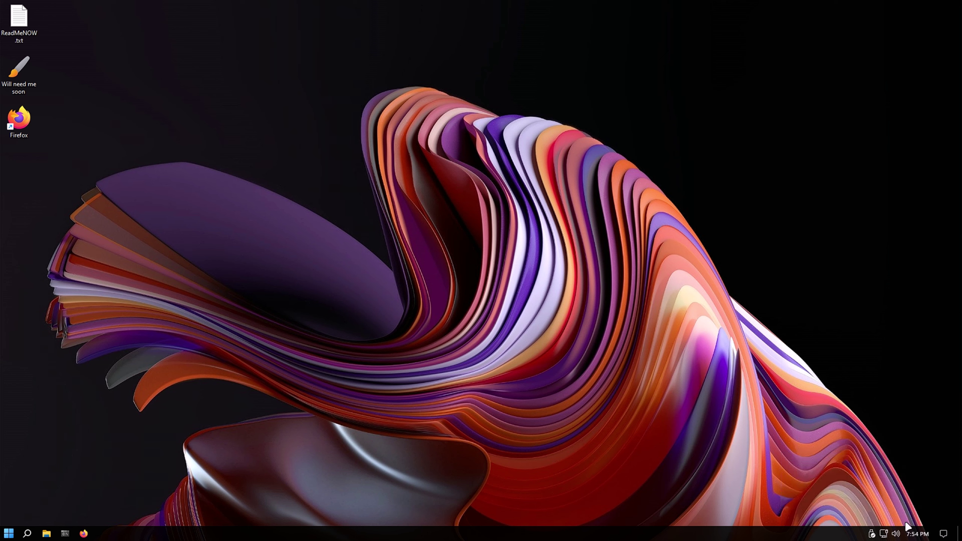
left_click(898, 533)
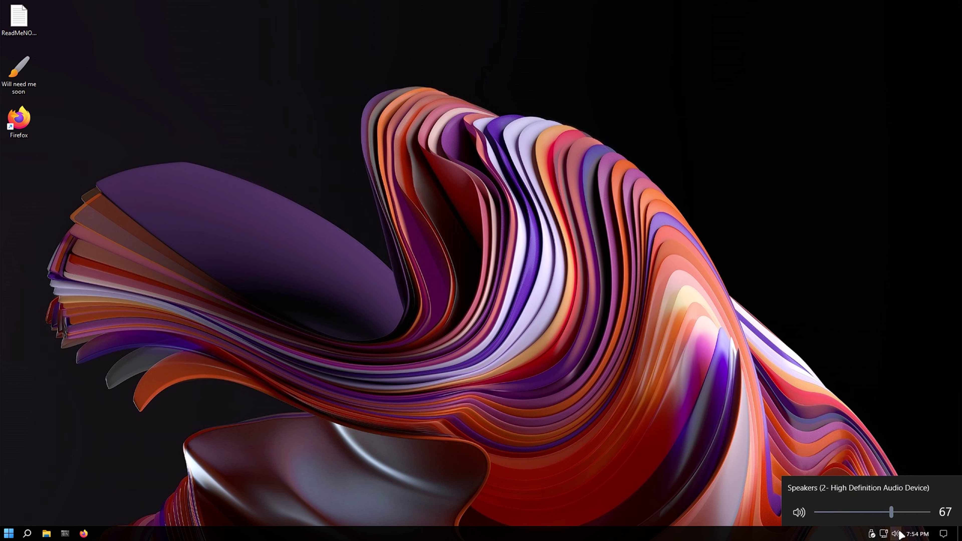
left_click(916, 534)
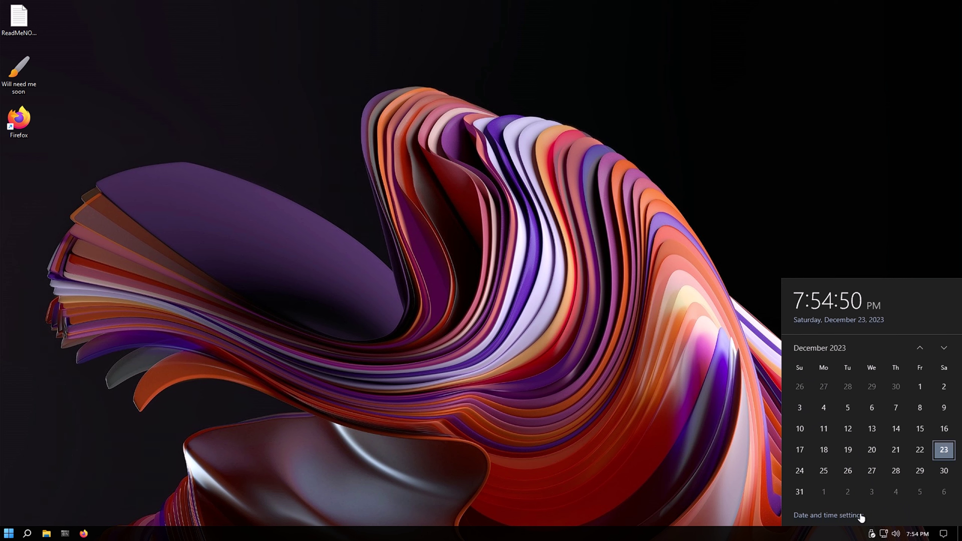
- Open the Action Center, collapse and expand its quick actions, and dismiss it
left_click(942, 533)
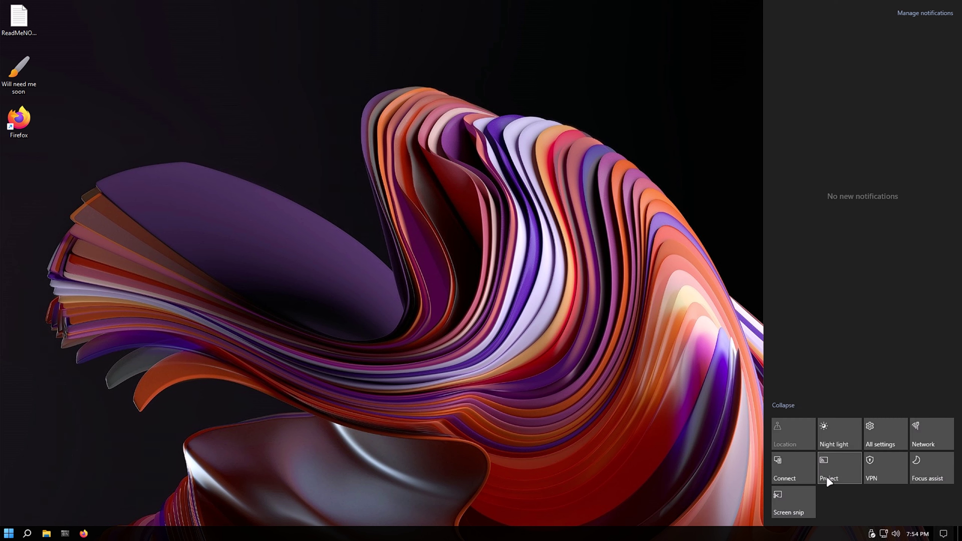
left_click(791, 404)
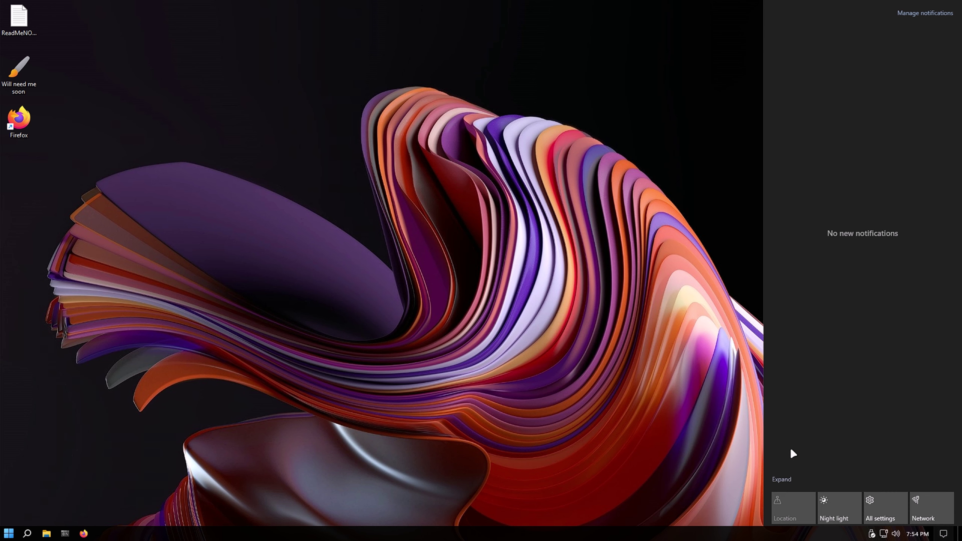
left_click(791, 479)
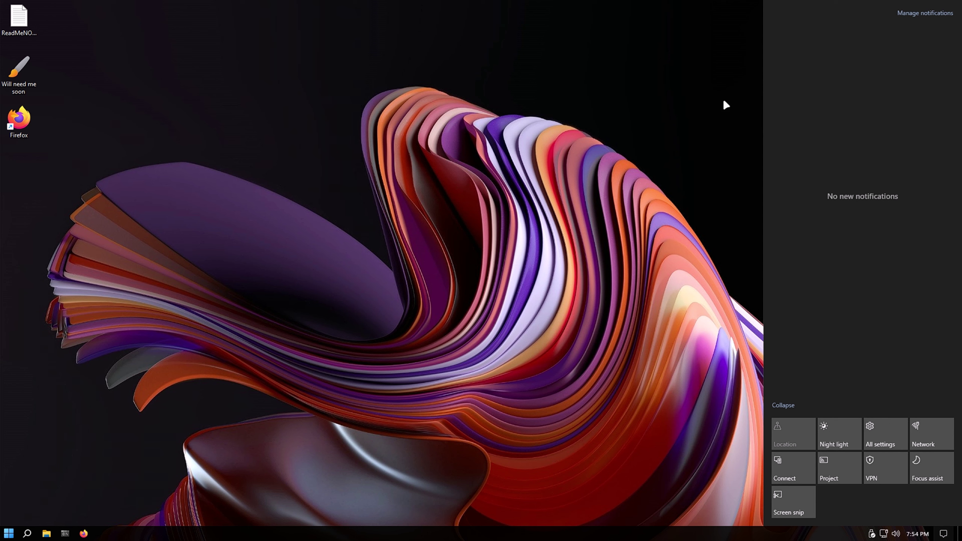
left_click(246, 198)
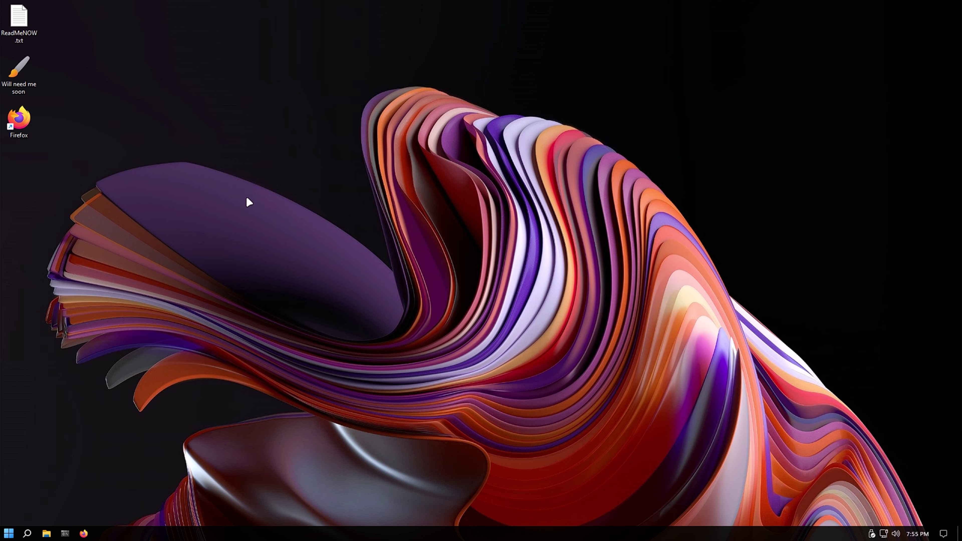
- View the desktop context menu with its New submenu, and dismiss it without choosing anything
right_click(212, 125)
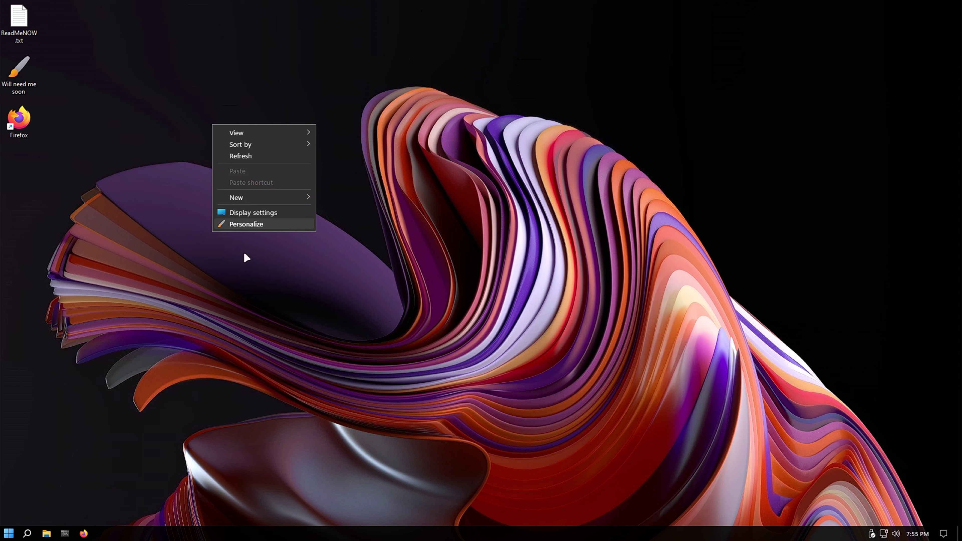
mouse_move(253, 197)
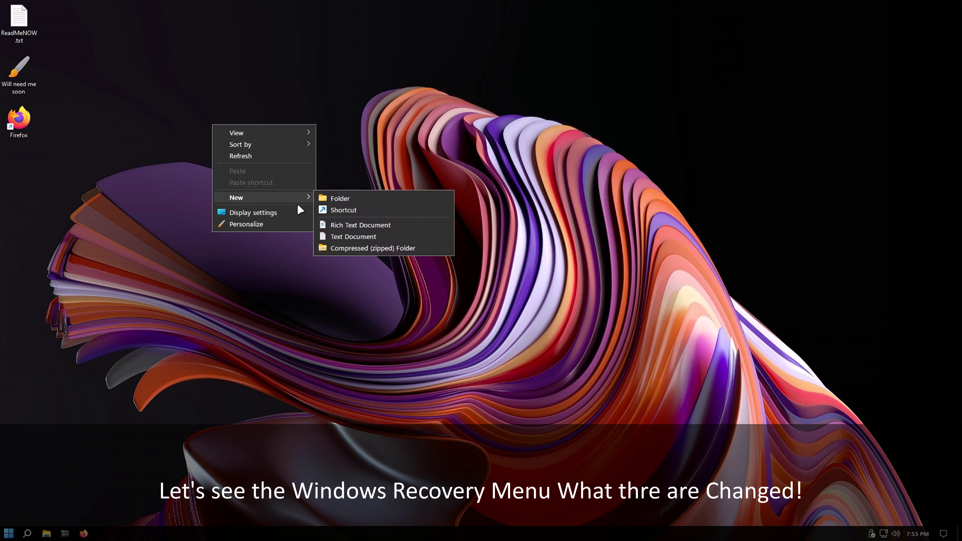
left_click(306, 257)
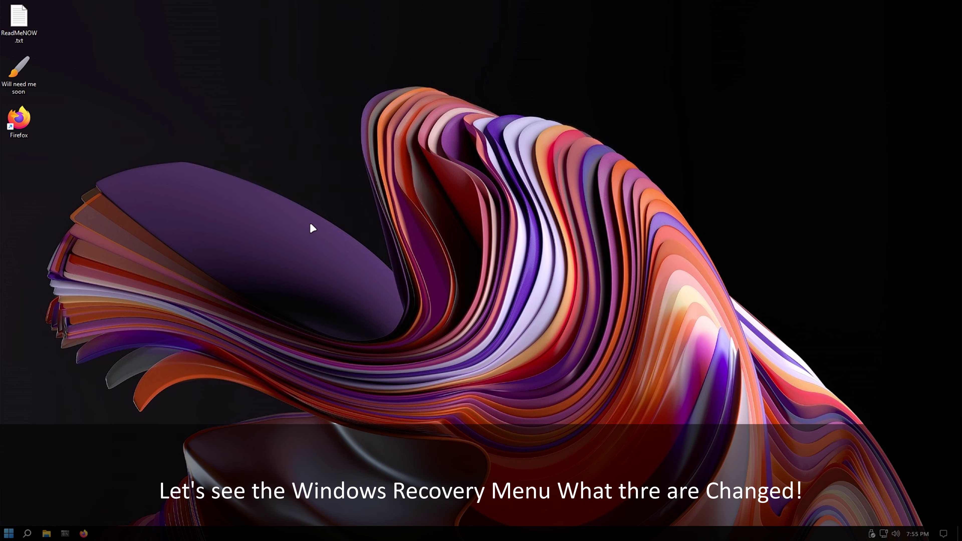
left_click_drag(165, 452, 636, 154)
- Restart the PC into the Windows recovery menu, look at the Troubleshoot advanced options, and return to the main options
left_click(8, 533)
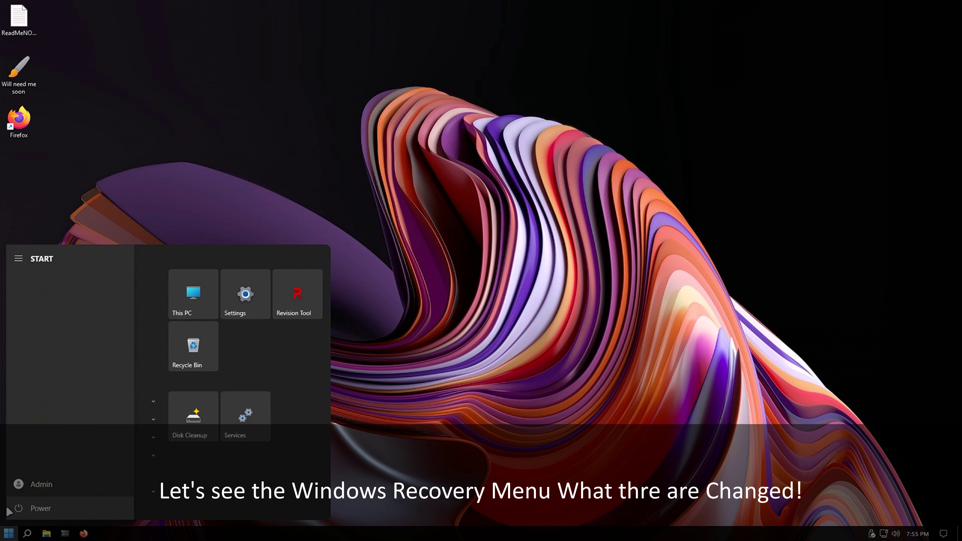
left_click(8, 509)
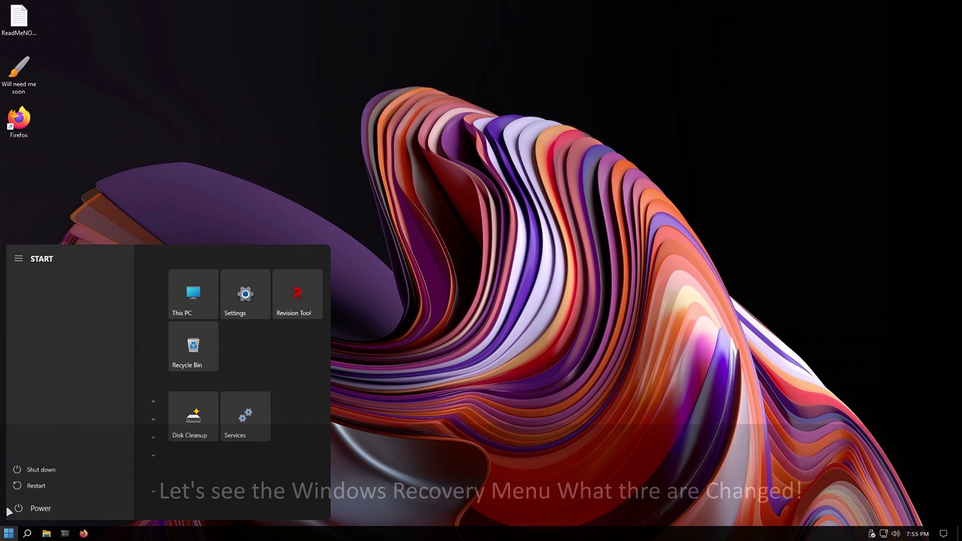
left_click(46, 483)
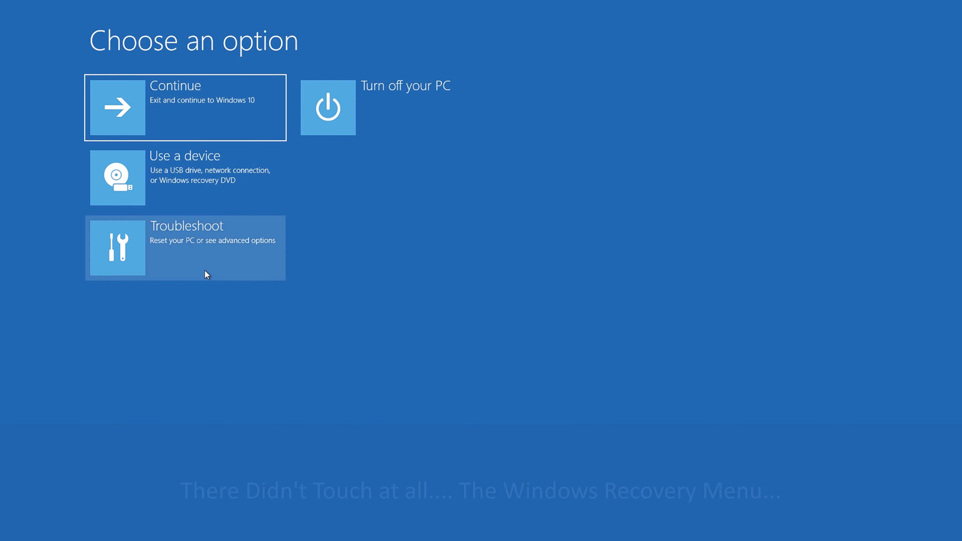
left_click(204, 270)
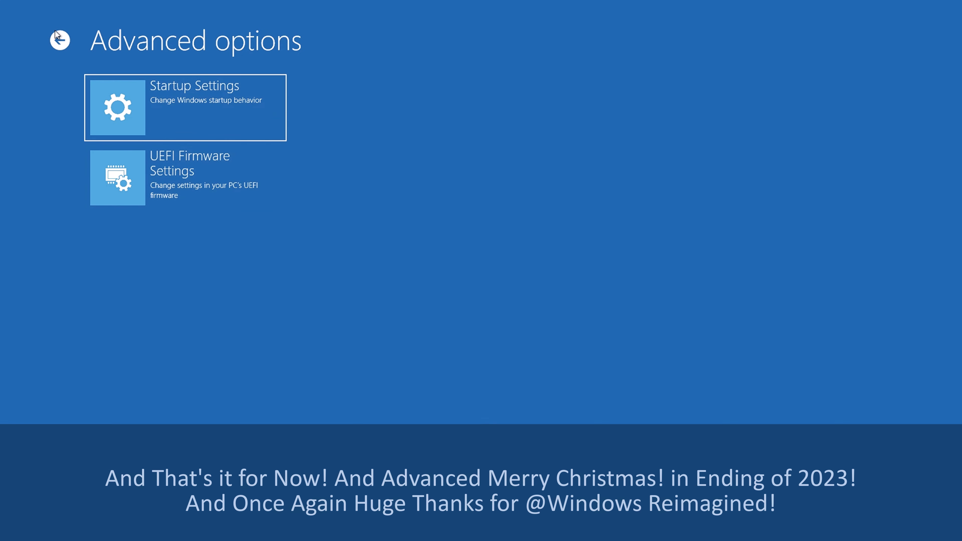
left_click(55, 32)
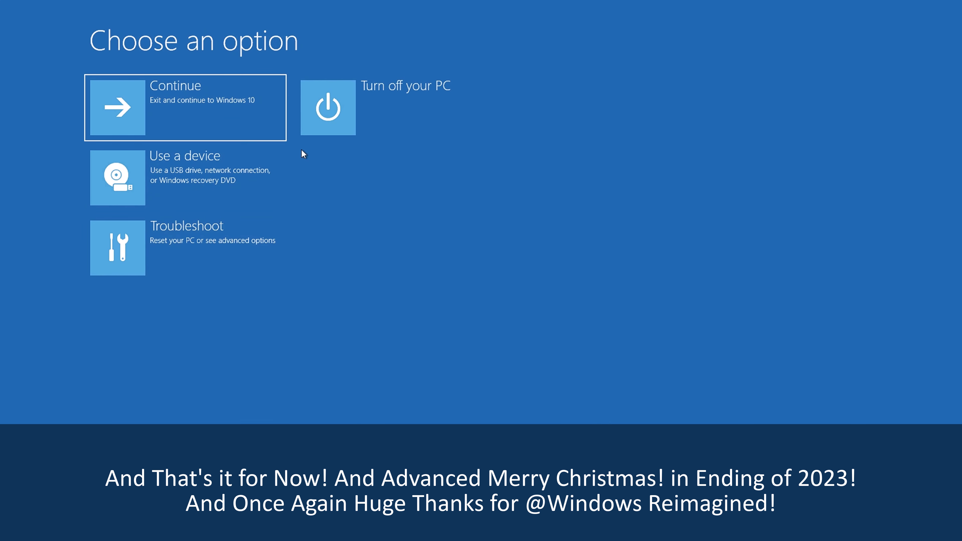